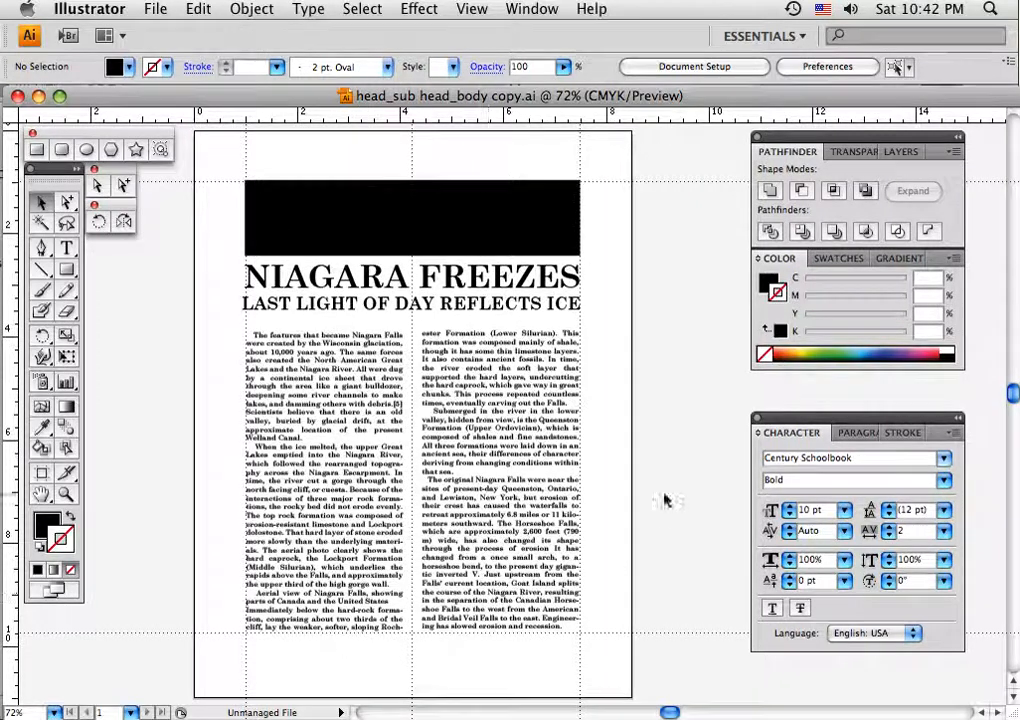
- Inspect the character settings of the sub-headline and the NIAGARA FREEZES headline on the page
left_click_drag(673, 493, 419, 484)
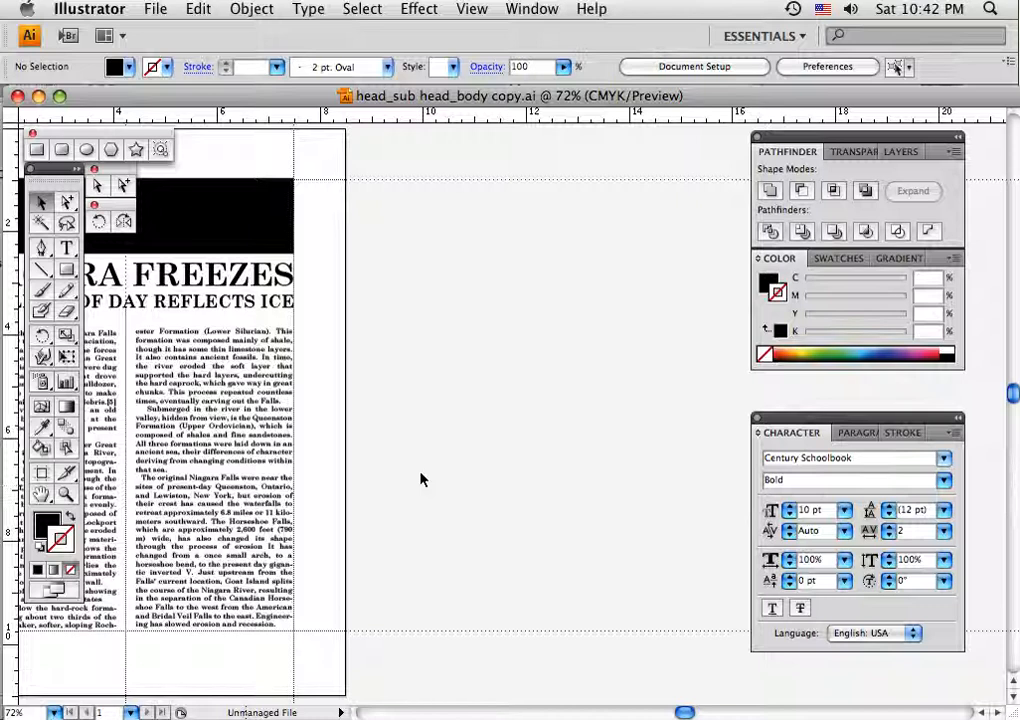
left_click(231, 300)
left_click(230, 304)
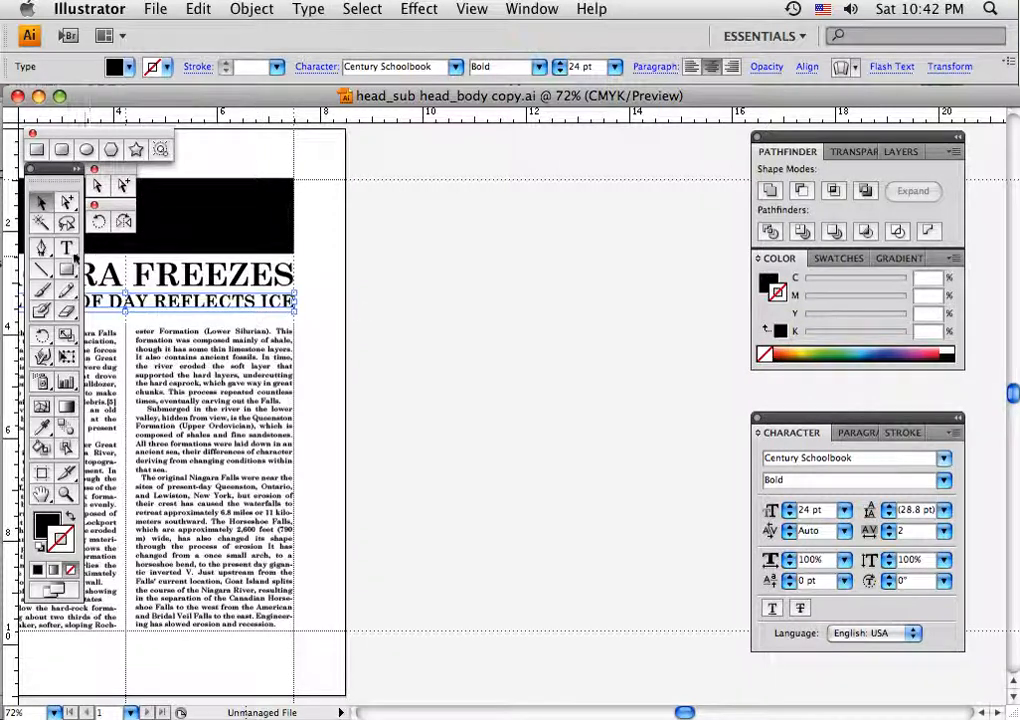
left_click(66, 247)
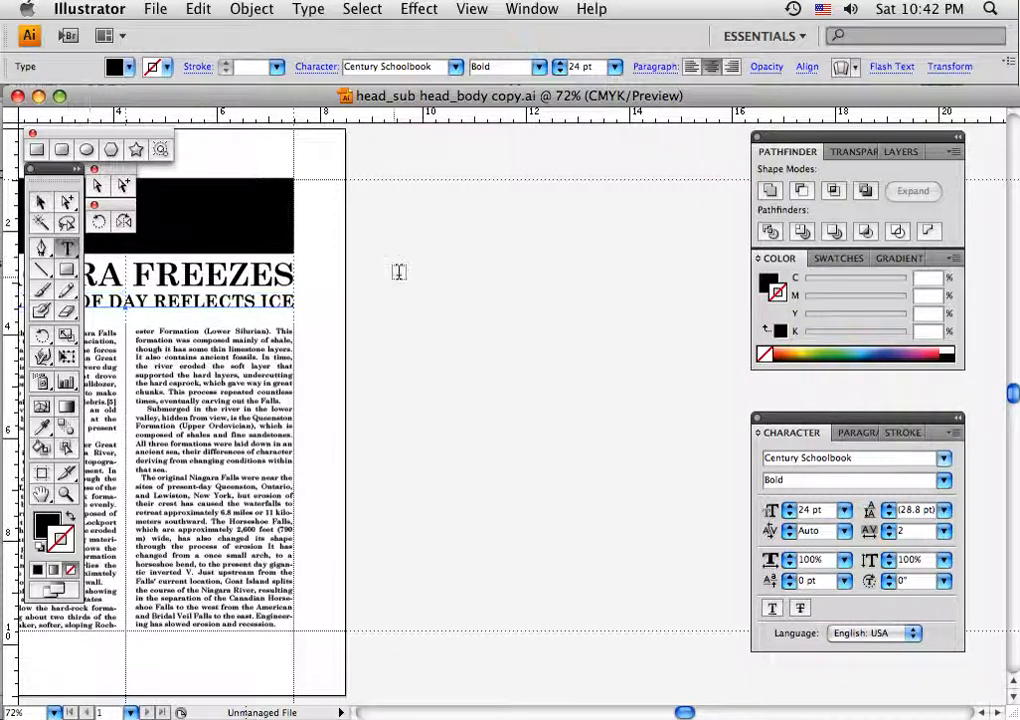
left_click(41, 202)
left_click(137, 273)
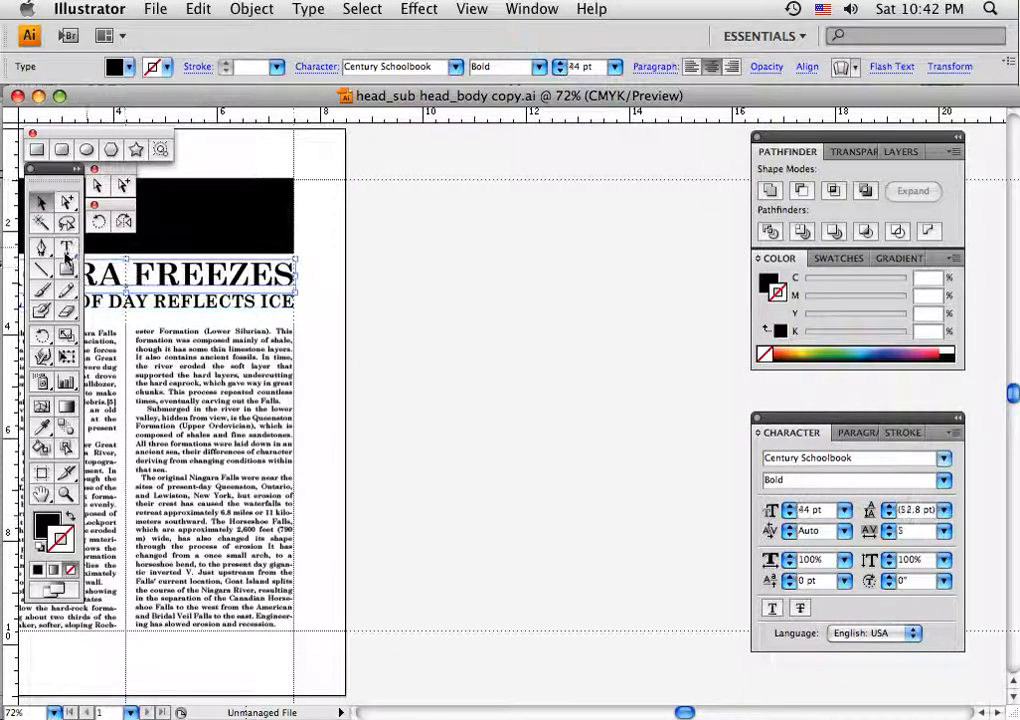
left_click(66, 247)
left_click(434, 266)
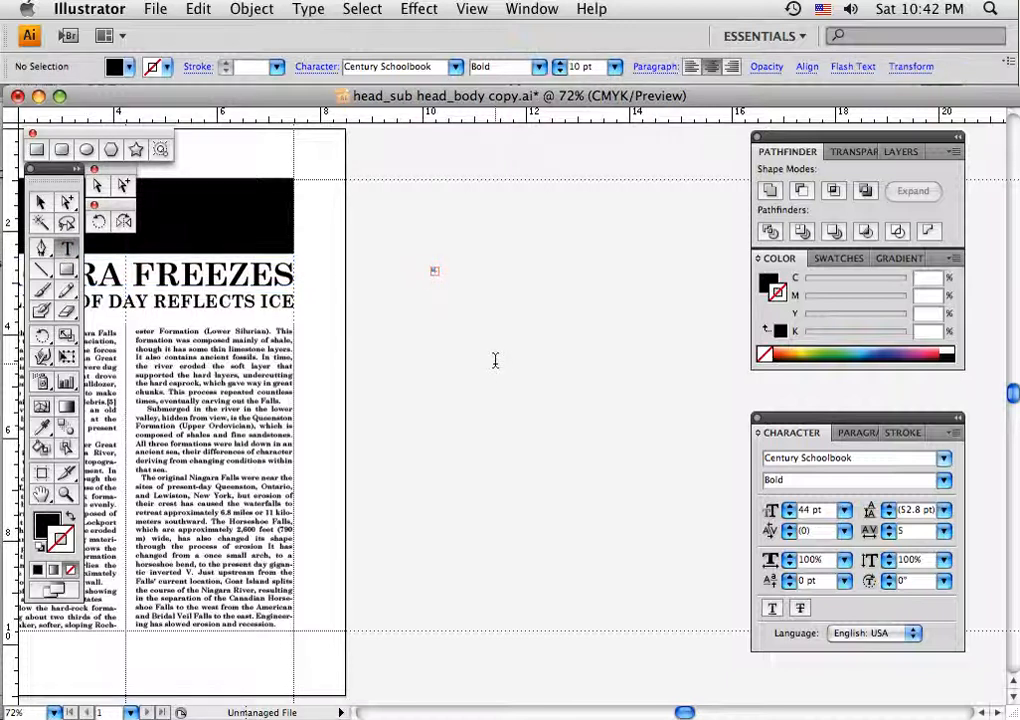
left_click(41, 202)
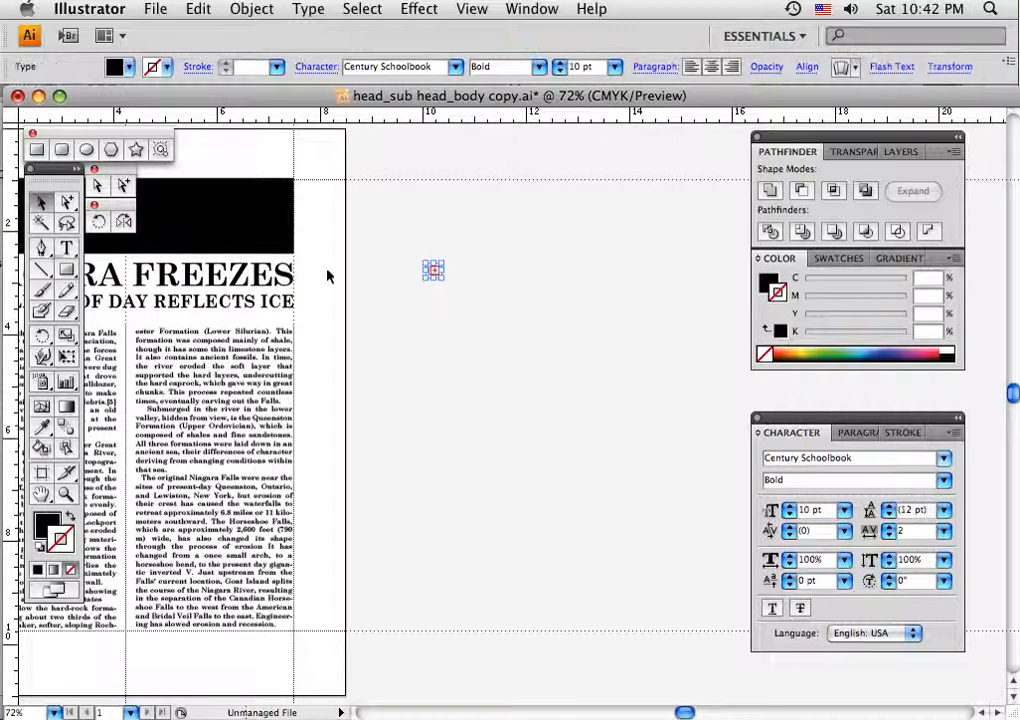
left_click(328, 284)
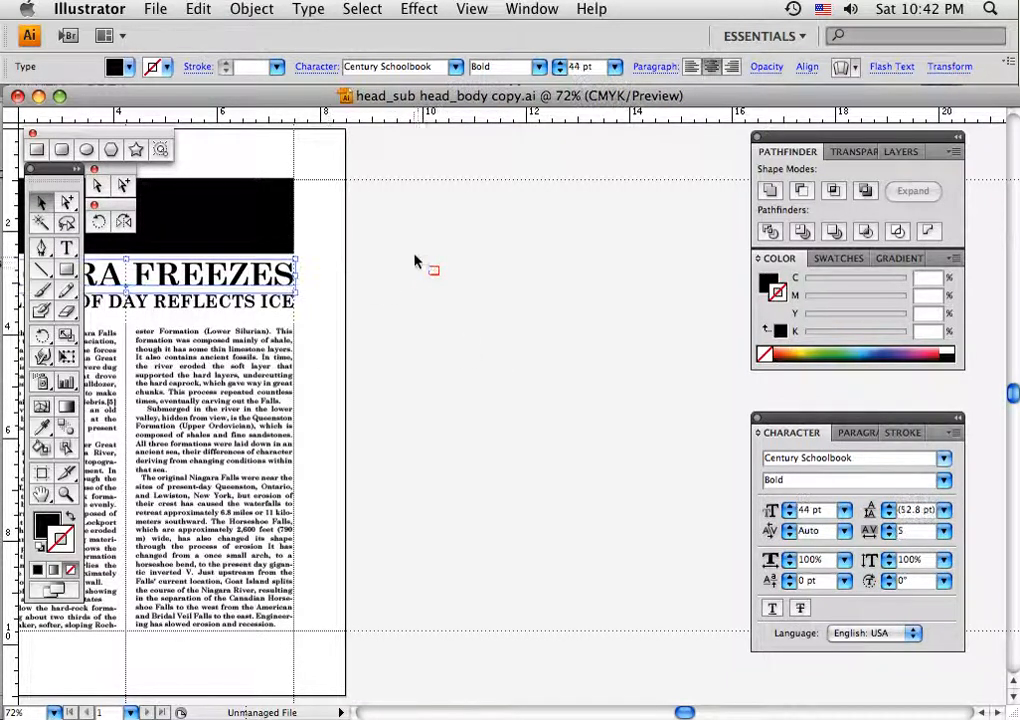
left_click_drag(416, 258, 466, 309)
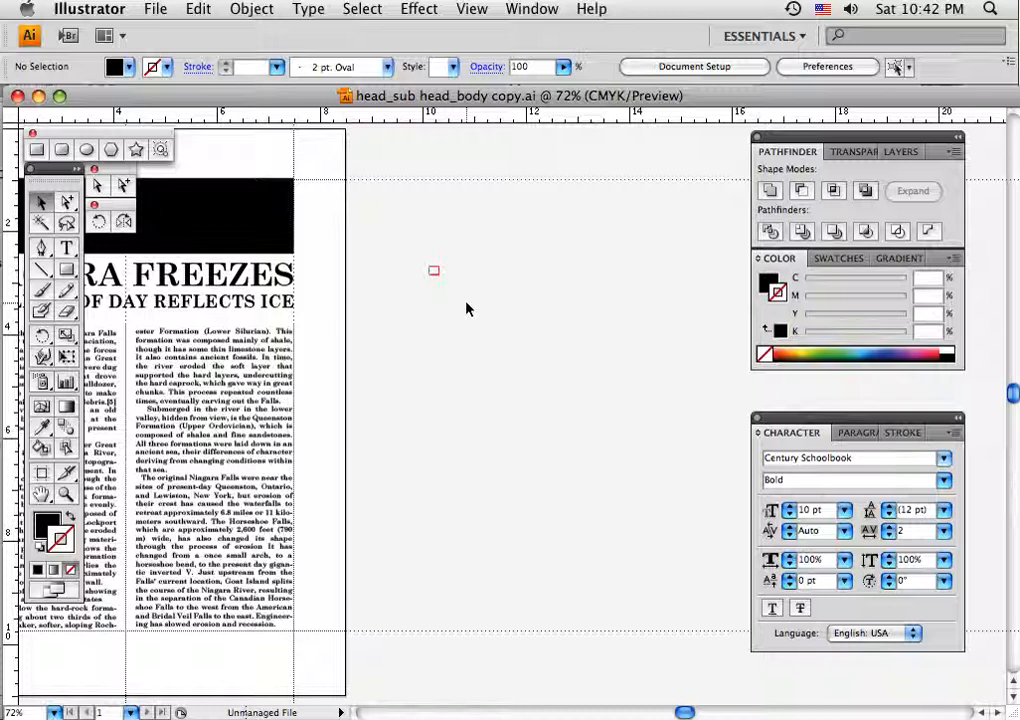
- Draw a tall, narrow area-type box on the pasteboard beside the page and justify its text with the last line aligned left
left_click(66, 247)
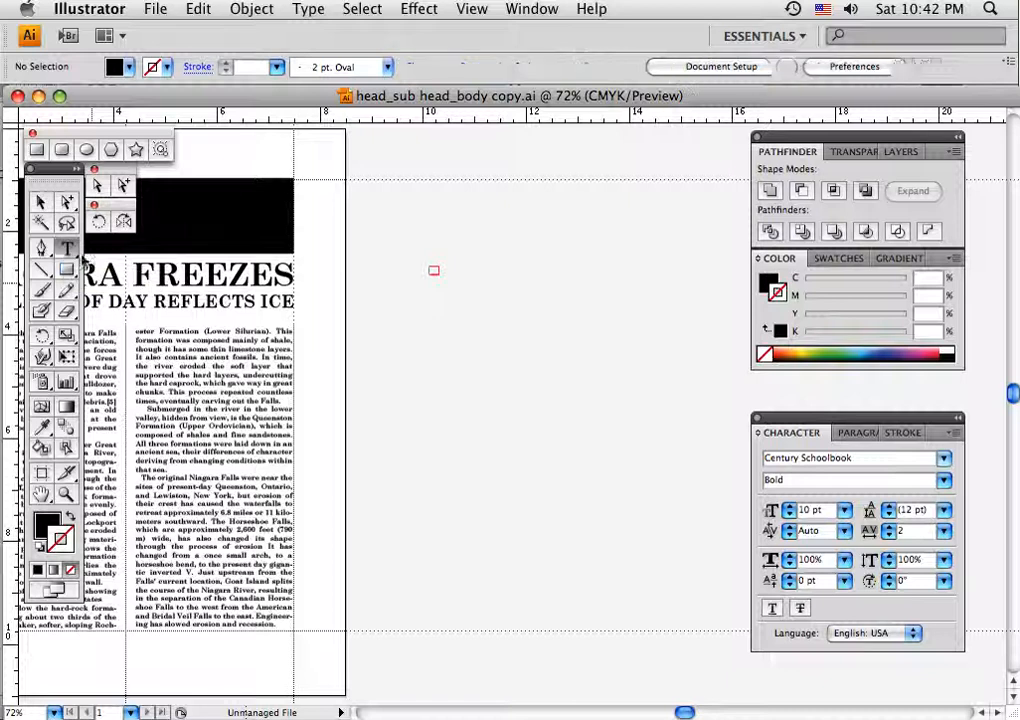
left_click_drag(459, 326, 550, 628)
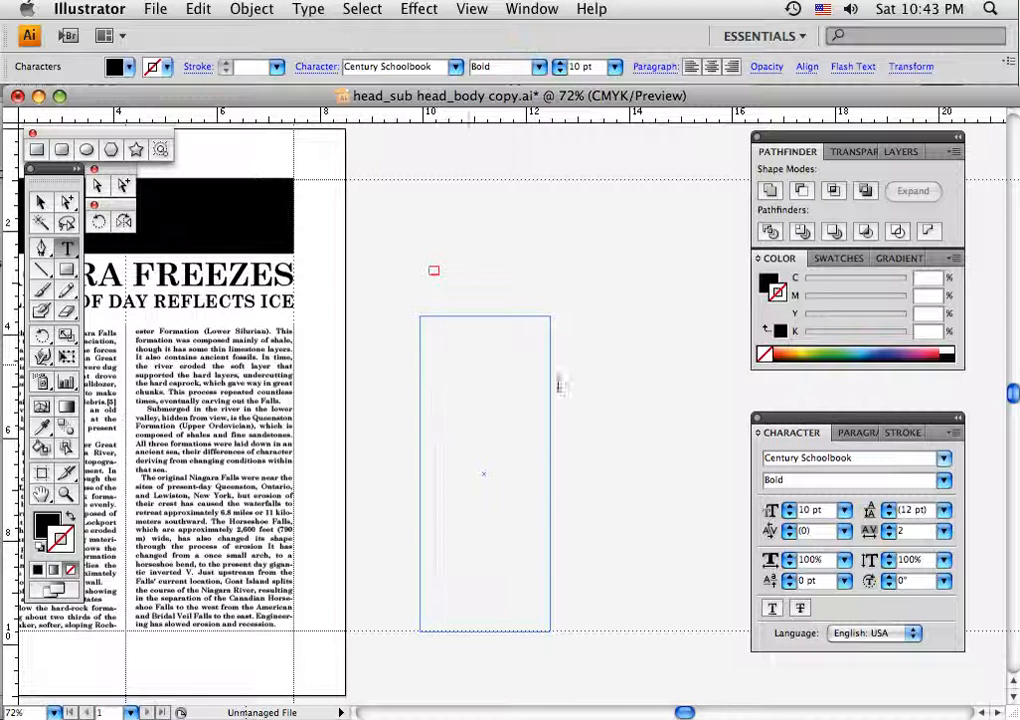
left_click(866, 433)
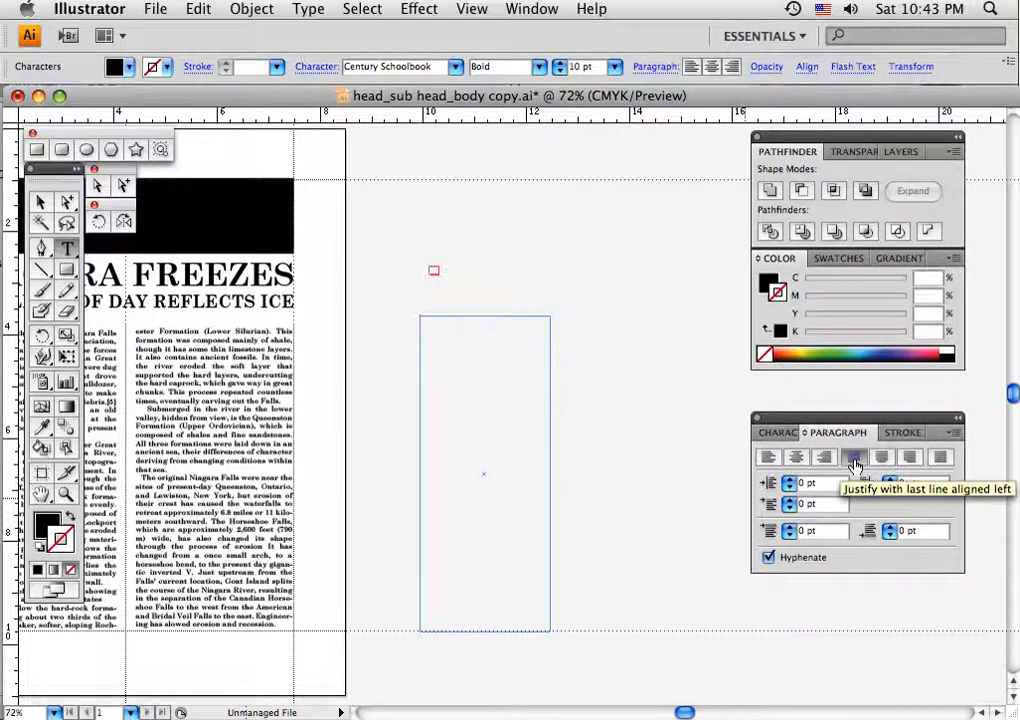
left_click(854, 461)
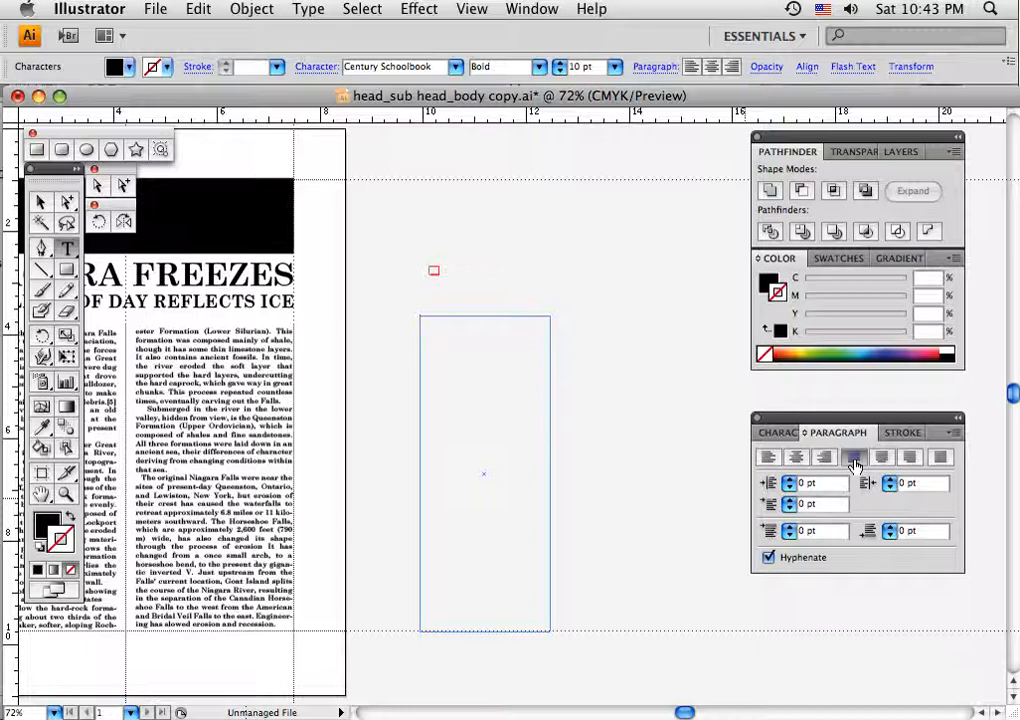
left_click(784, 433)
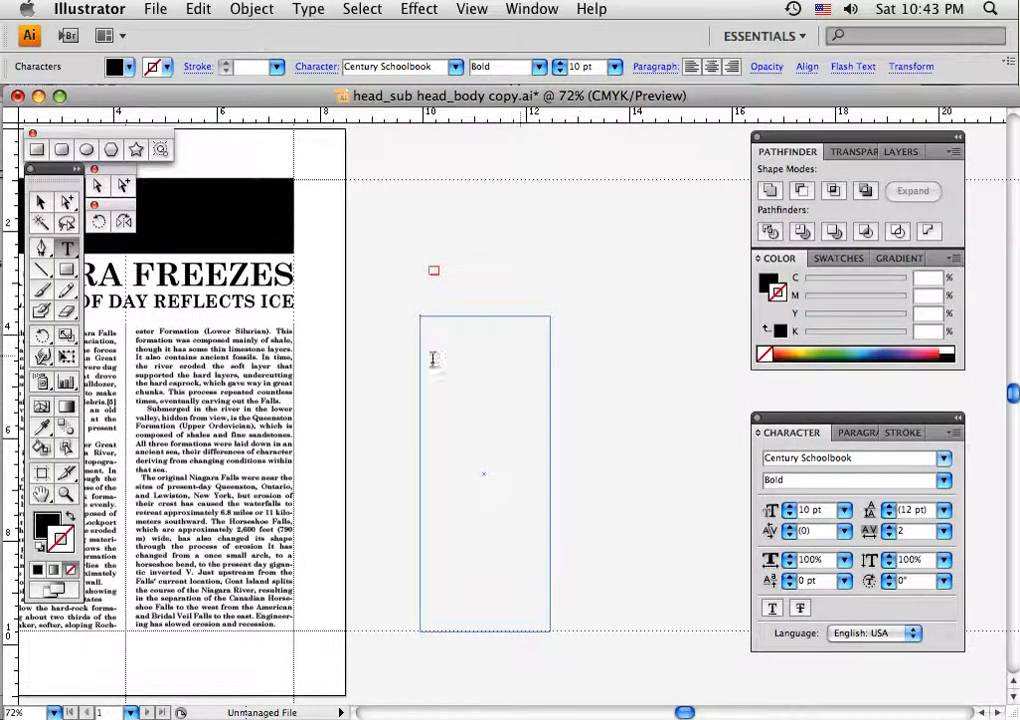
- Duplicate the empty text box beside the original and thread the two so text flows from the first into the second
left_click(40, 202)
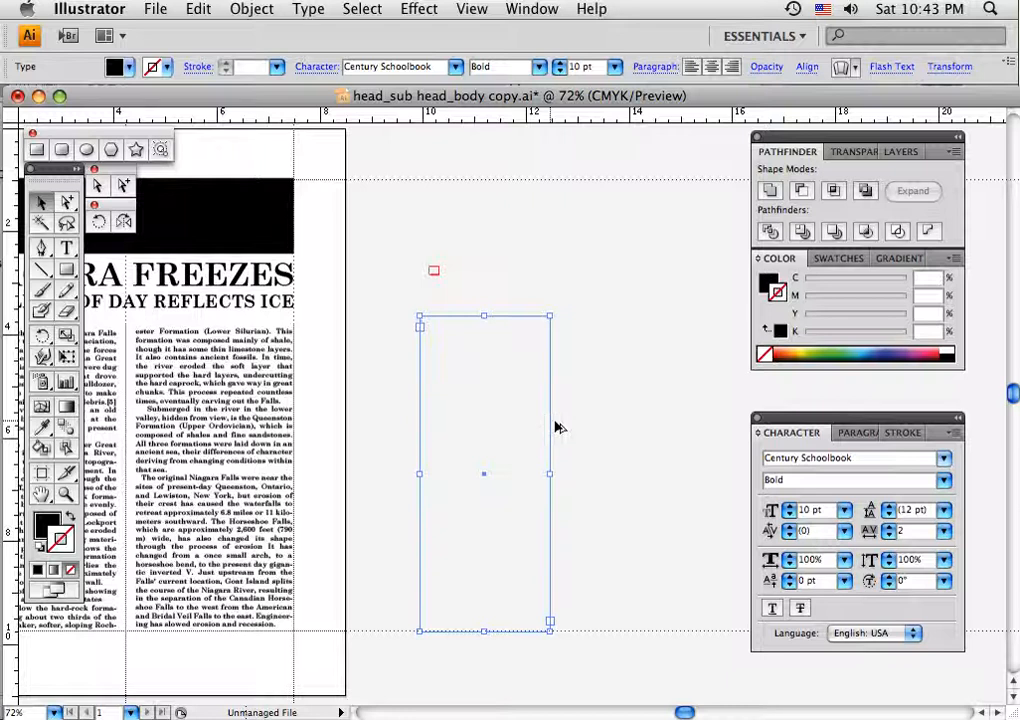
left_click_drag(555, 424, 697, 424)
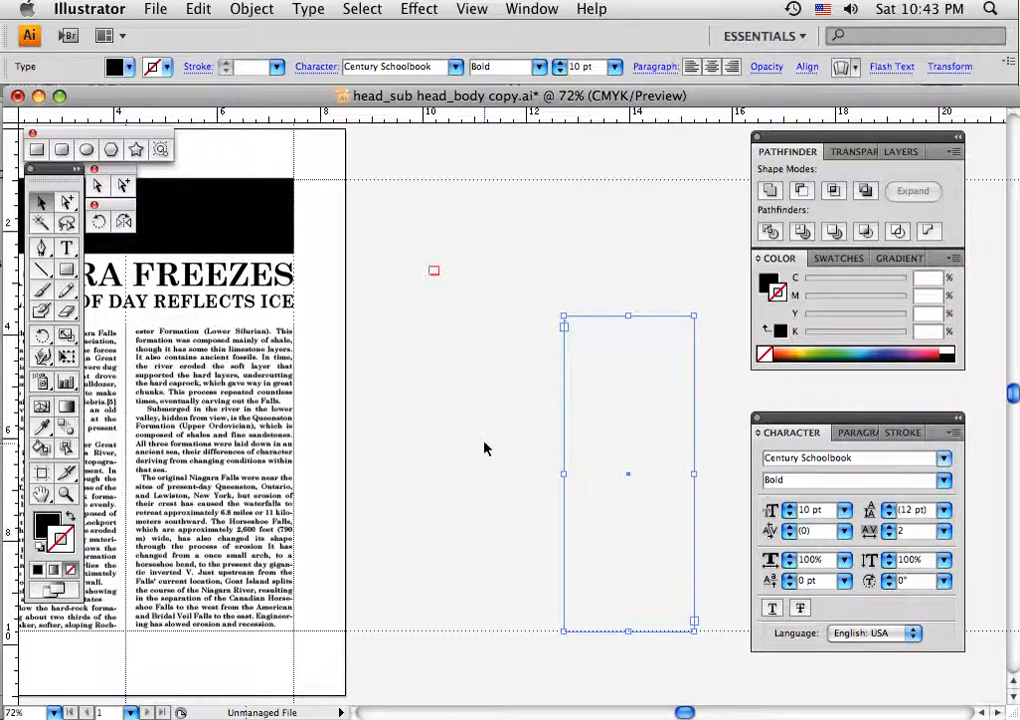
mouse_move(394, 638)
left_mouse_down()
mouse_move(428, 505)
mouse_move(644, 433)
left_mouse_up()
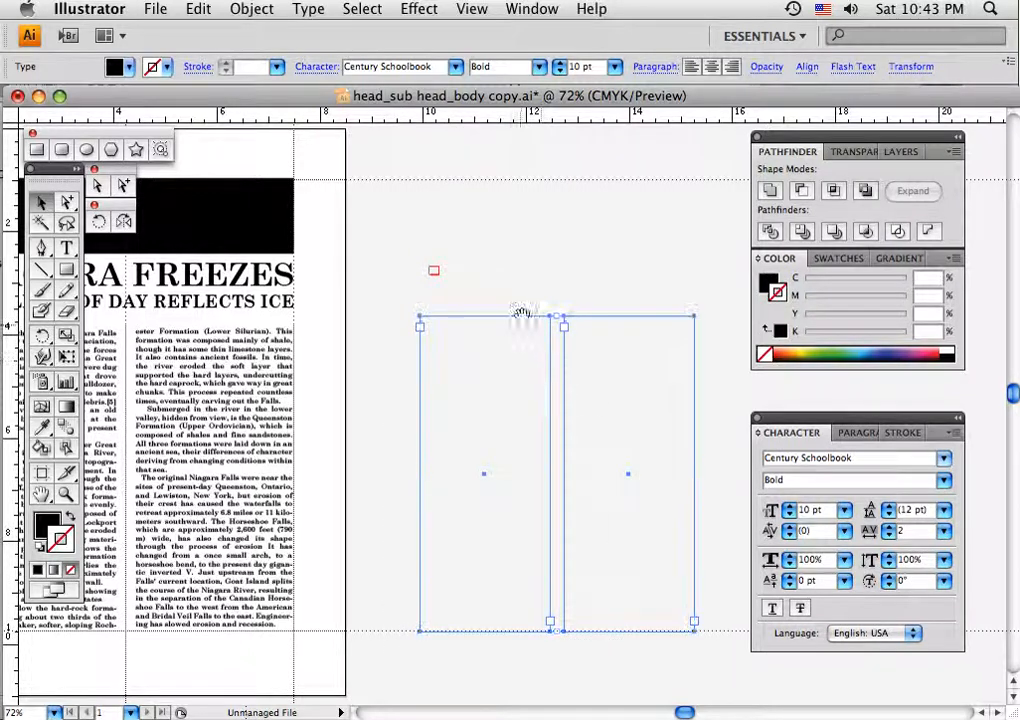
left_click_drag(524, 312, 519, 237)
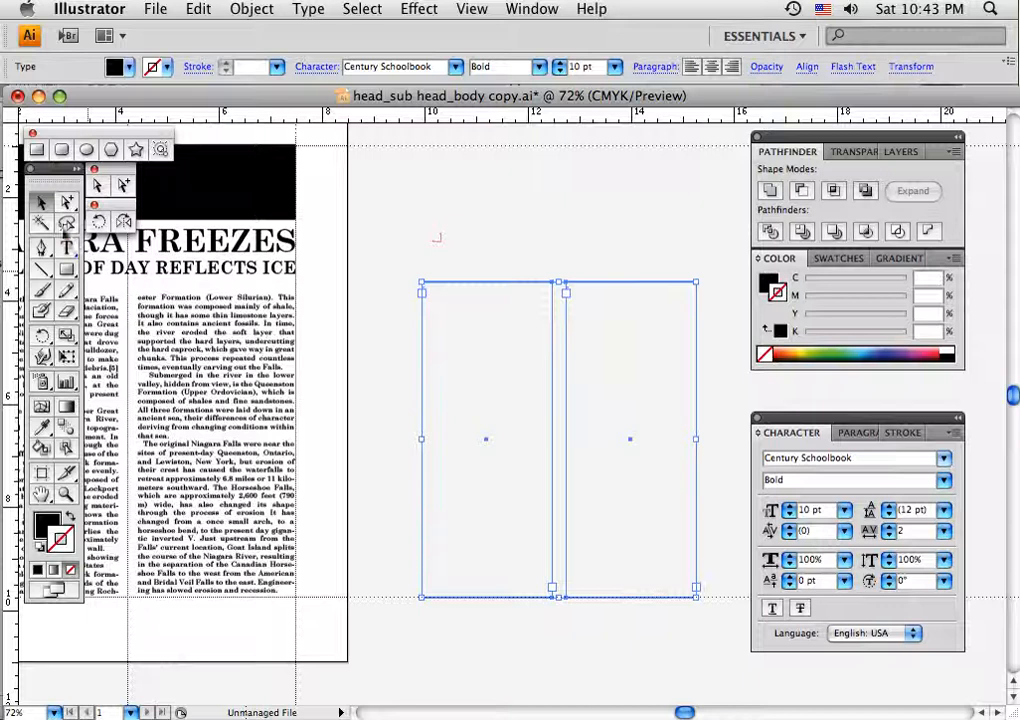
left_click(553, 590)
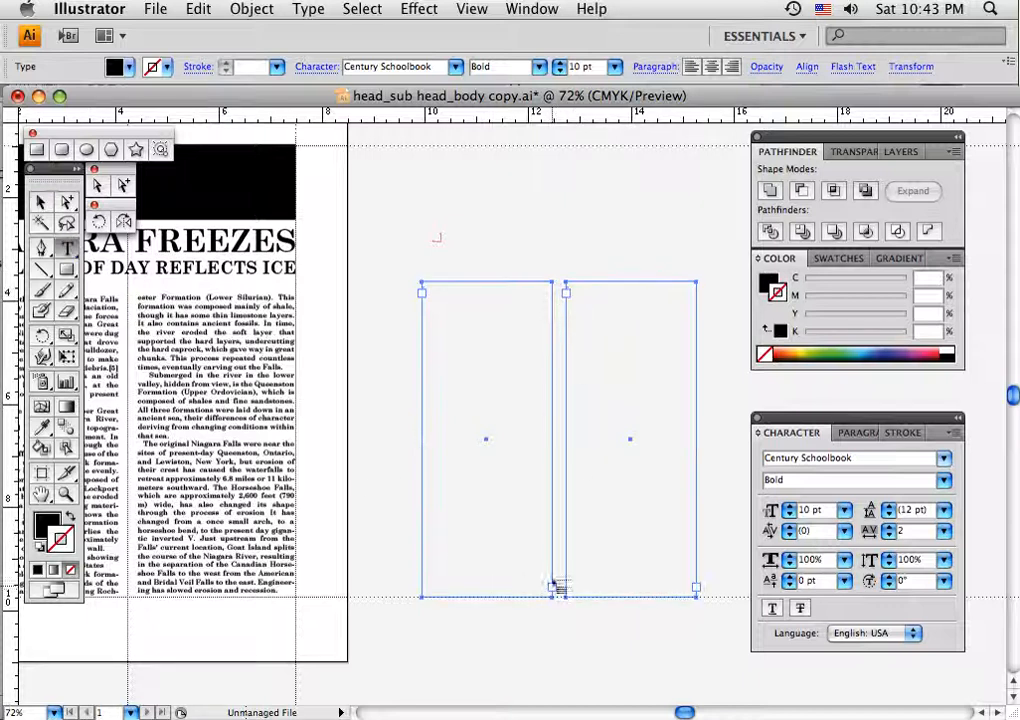
left_click(568, 295)
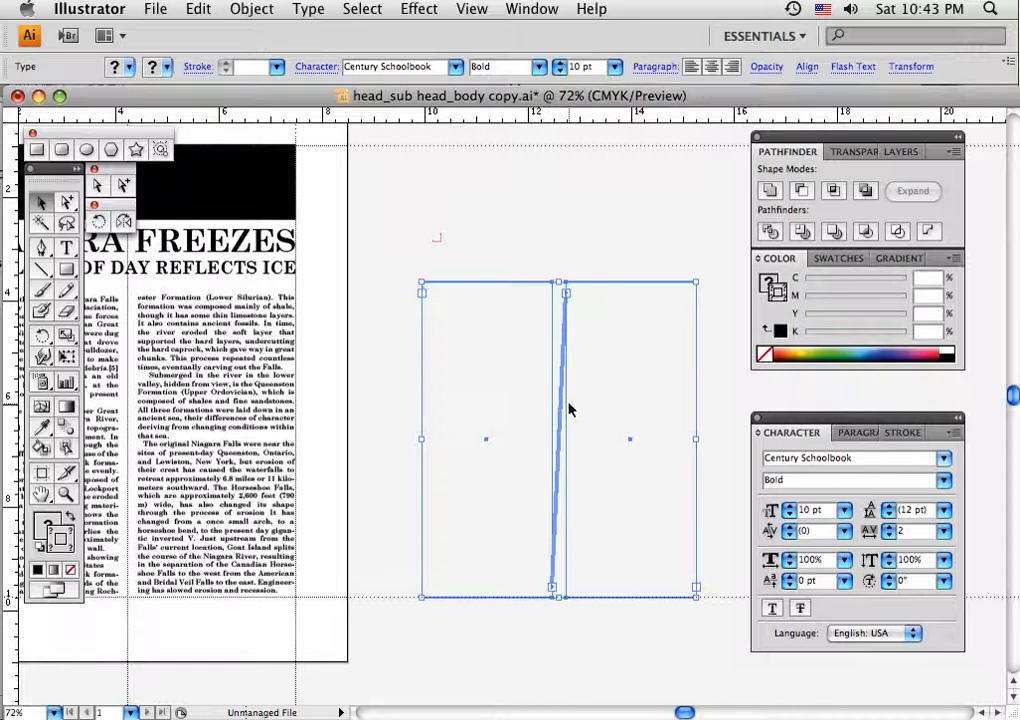
- Paste the Niagara Falls article into the first threaded box and add the missing "T" at the start of its first word
key("t")
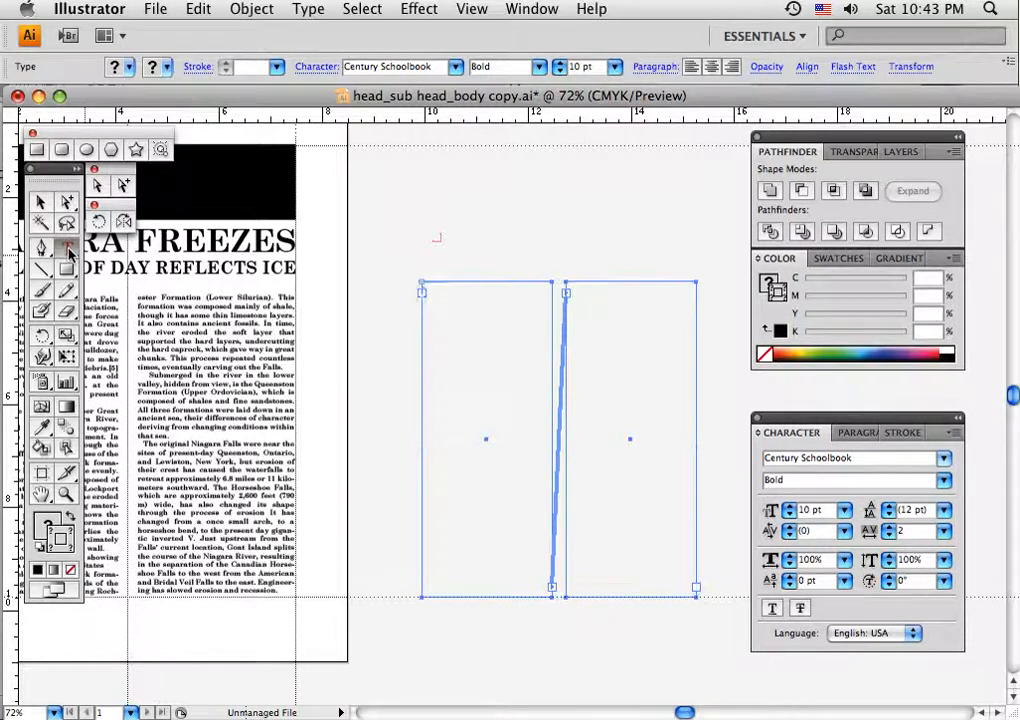
left_click(433, 338)
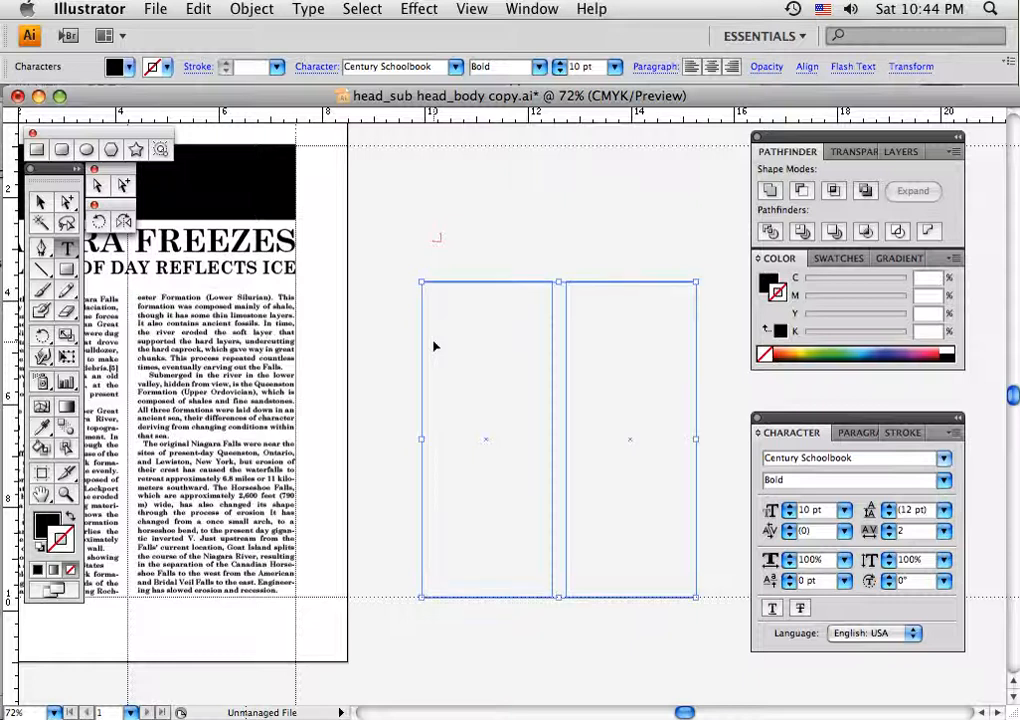
key("super+v")
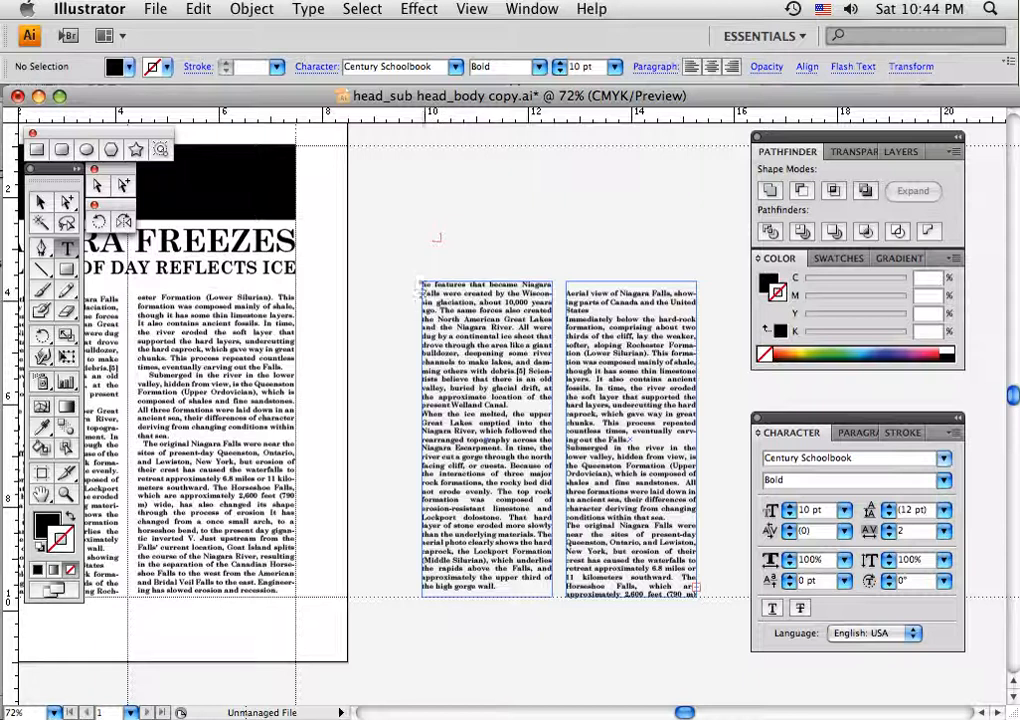
left_click(422, 283)
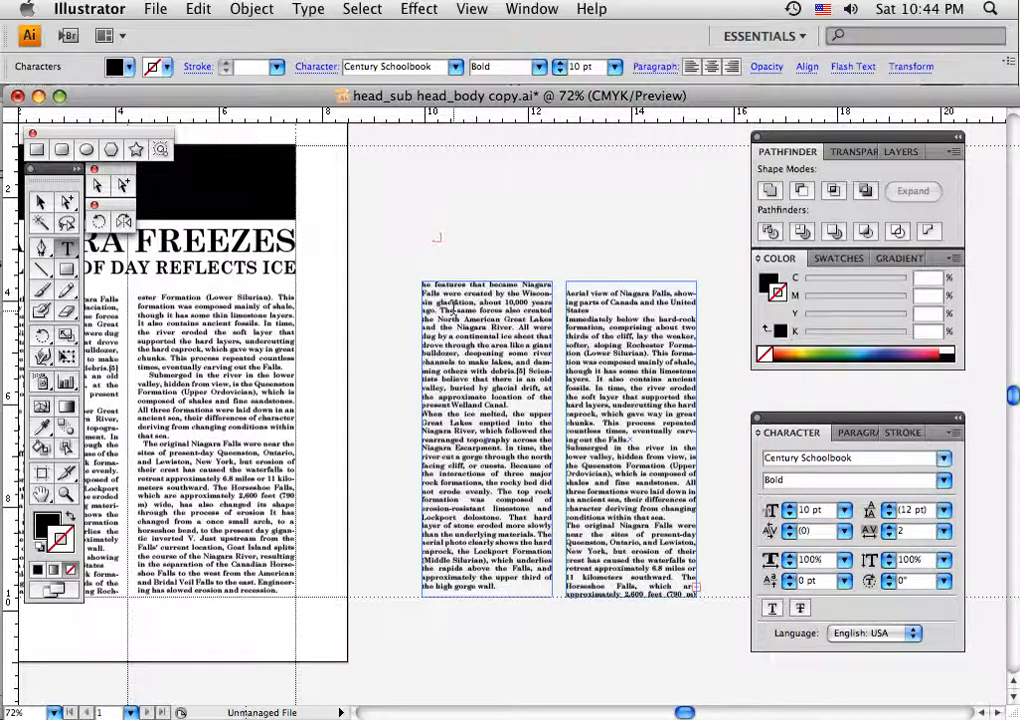
type("T")
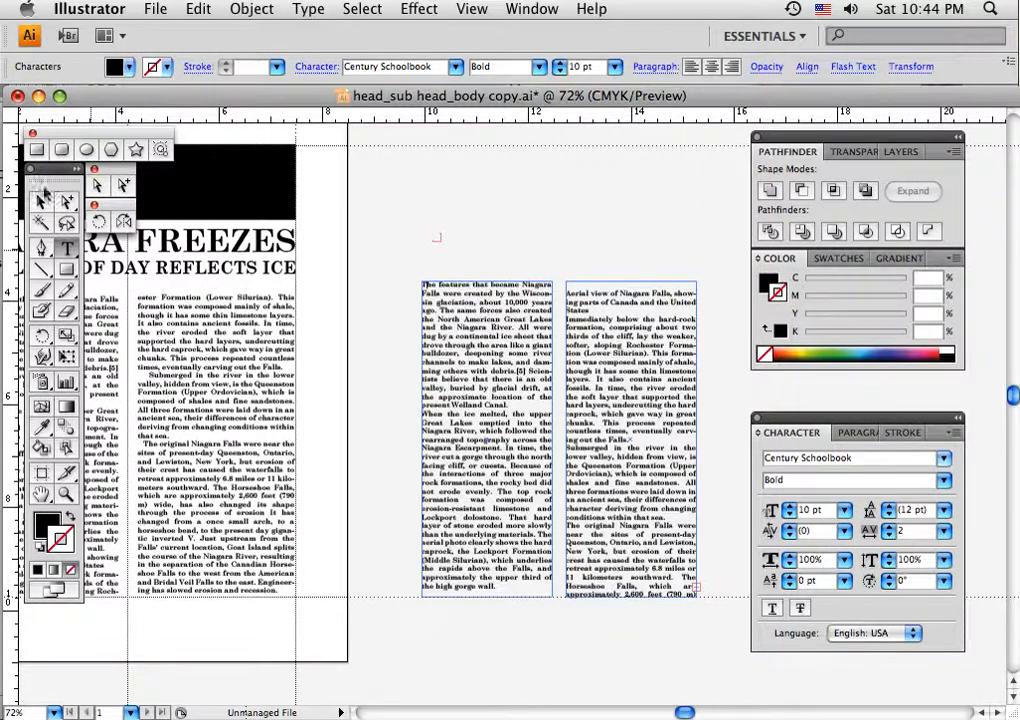
- Lengthen the second text box downward to fit the overflowing article, and extend the first box downward by a few lines
left_click(40, 203)
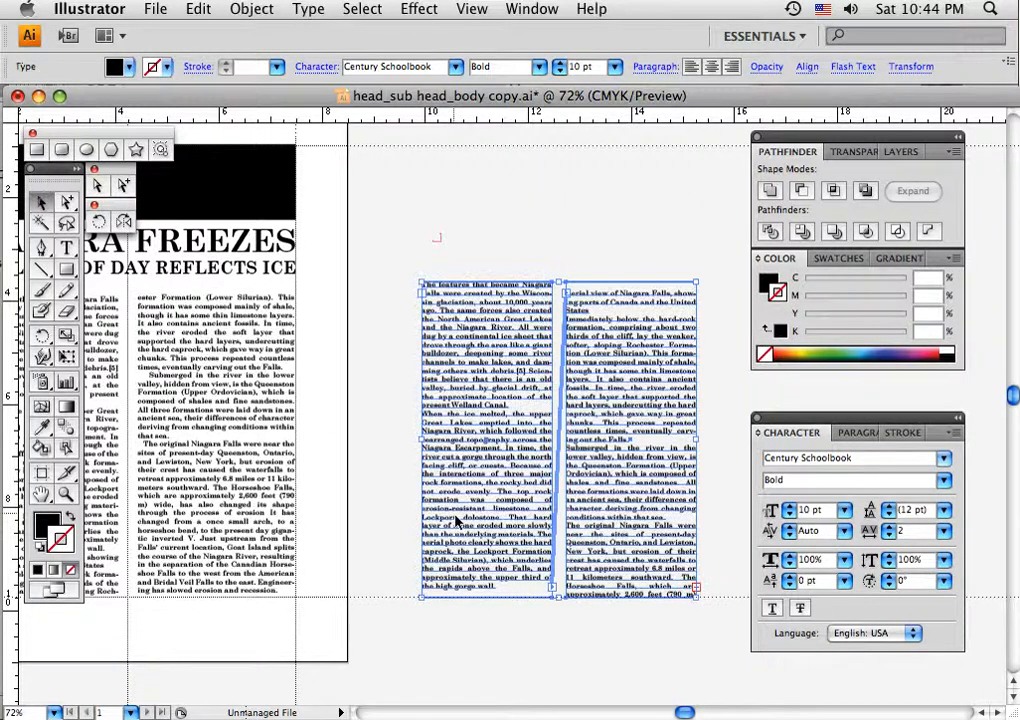
left_click(645, 621)
left_click(657, 592)
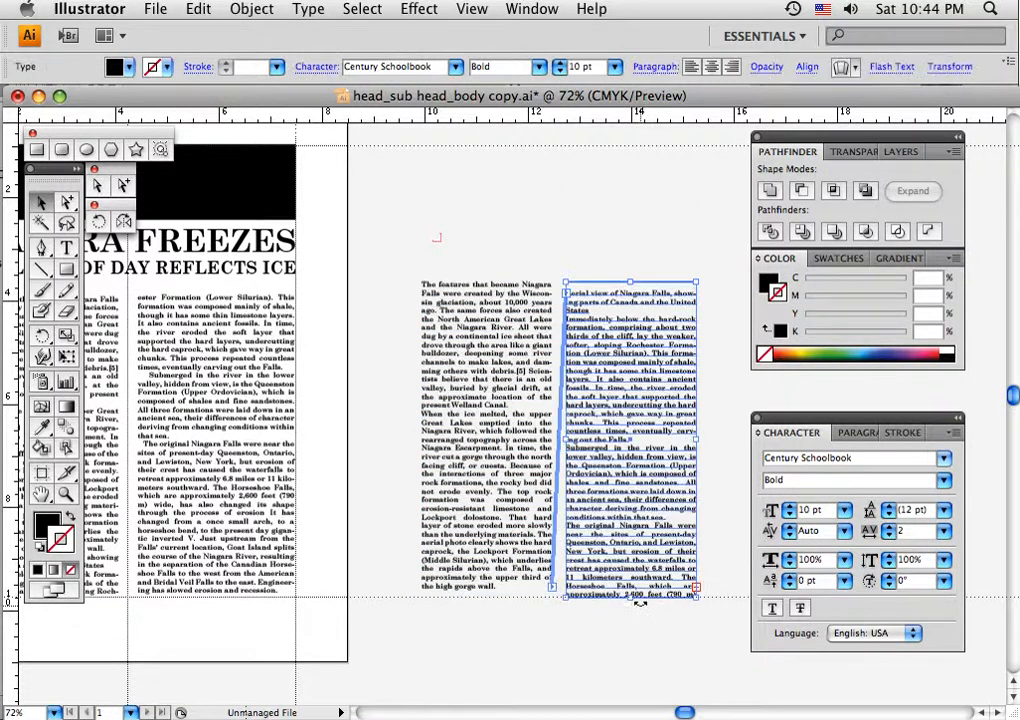
left_click_drag(631, 597, 632, 653)
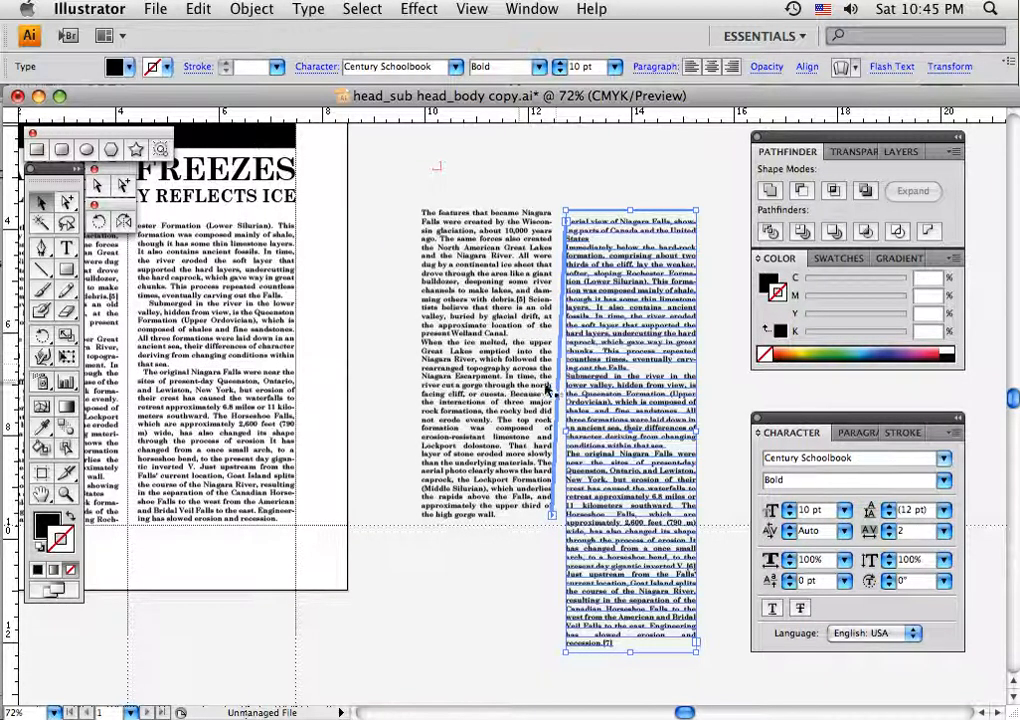
left_click(422, 330)
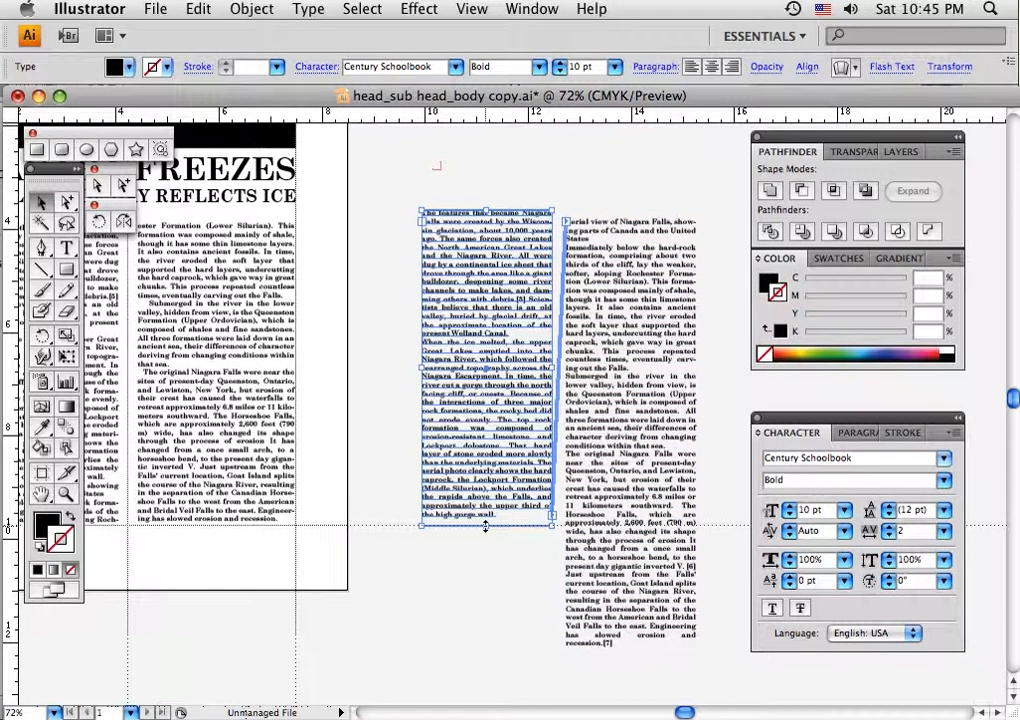
left_click_drag(485, 527, 484, 566)
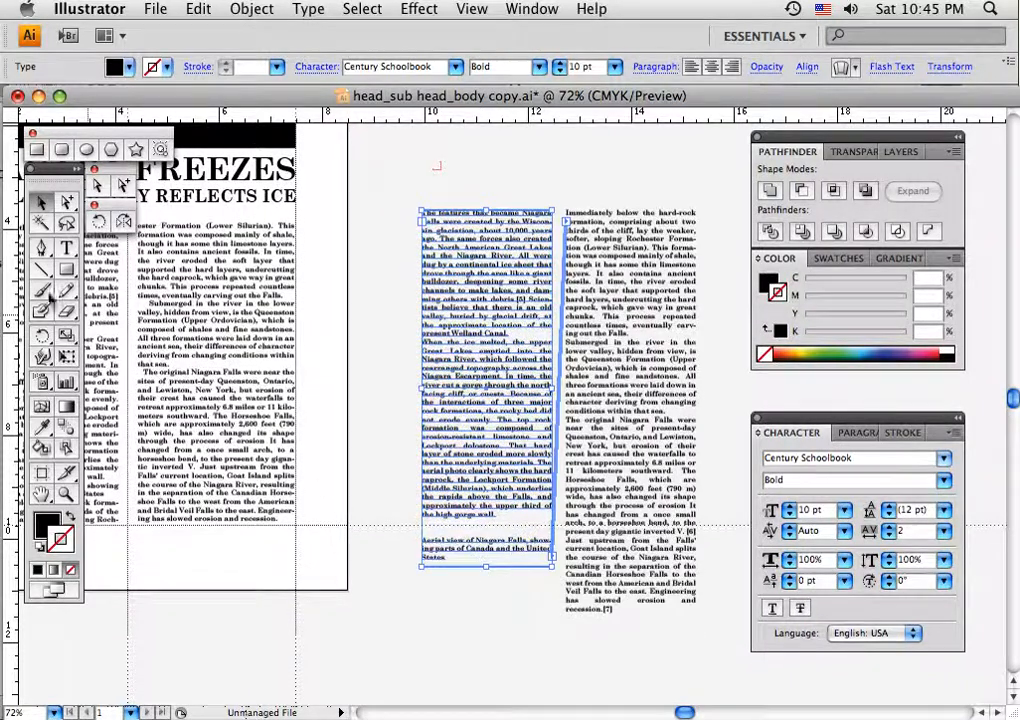
- Delete the two blank lines above the "Aerial view of Niagara Falls" paragraph in the first column
left_click(66, 247)
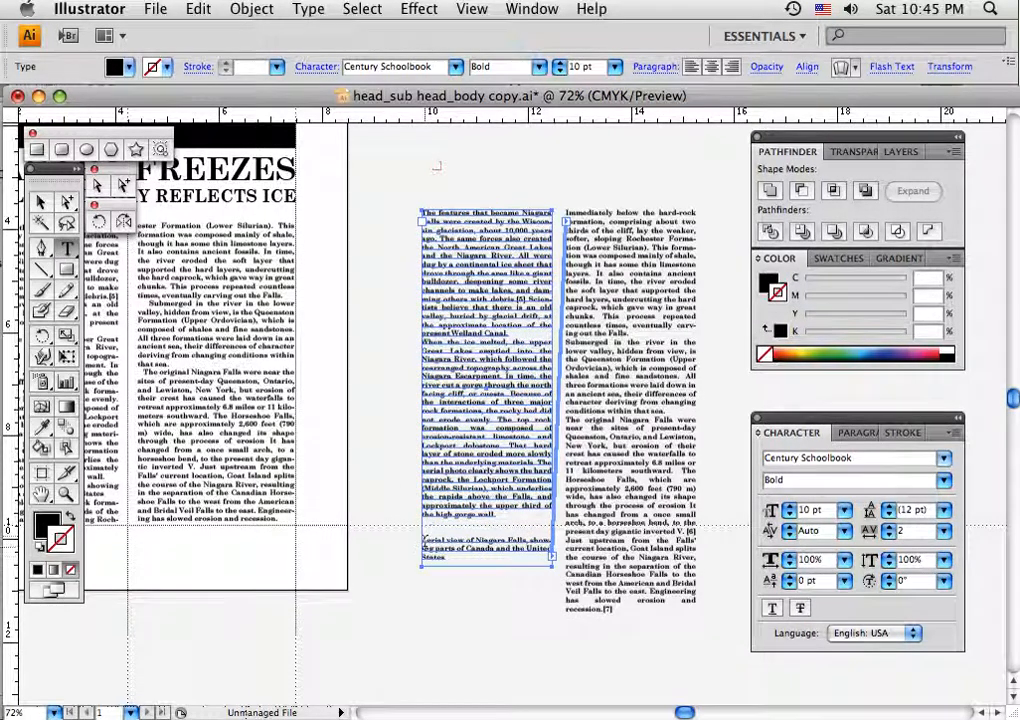
left_click(424, 540)
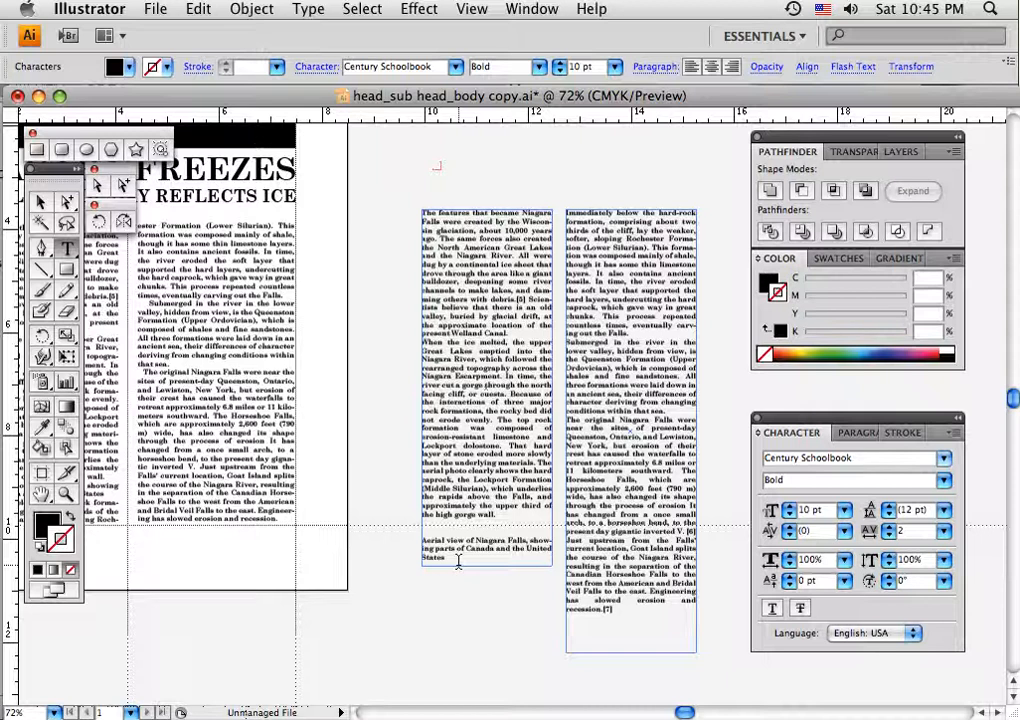
key("BackSpace")
key("BackSpace")
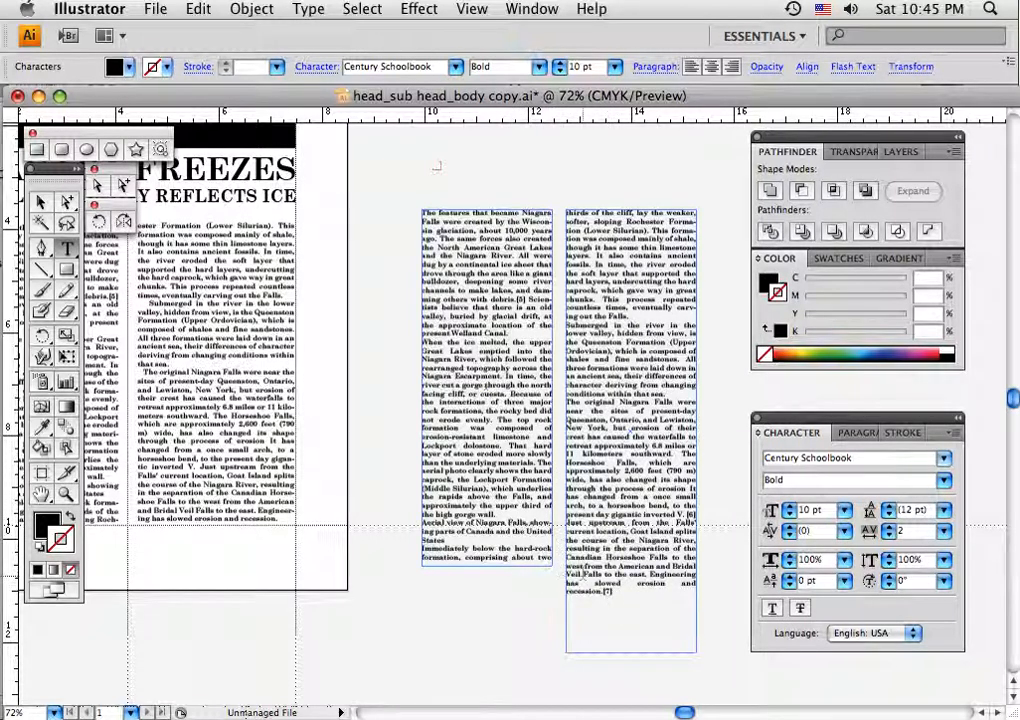
- Extend the first linked text box downward by two lines so both columns of the pasteboard article end level
left_click(40, 202)
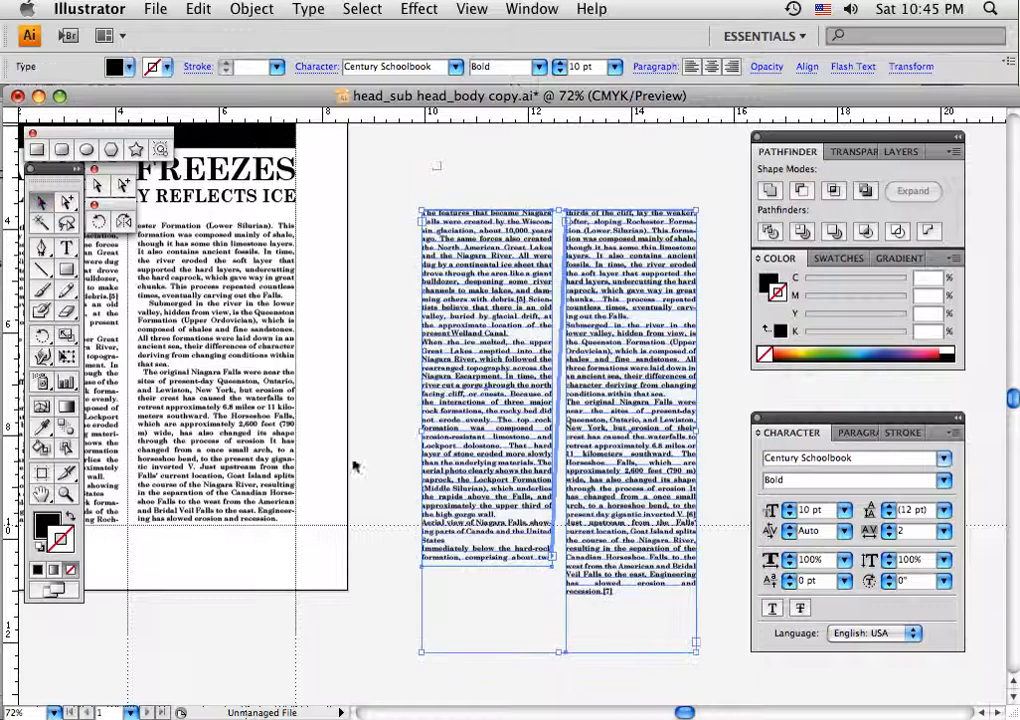
left_click(497, 592)
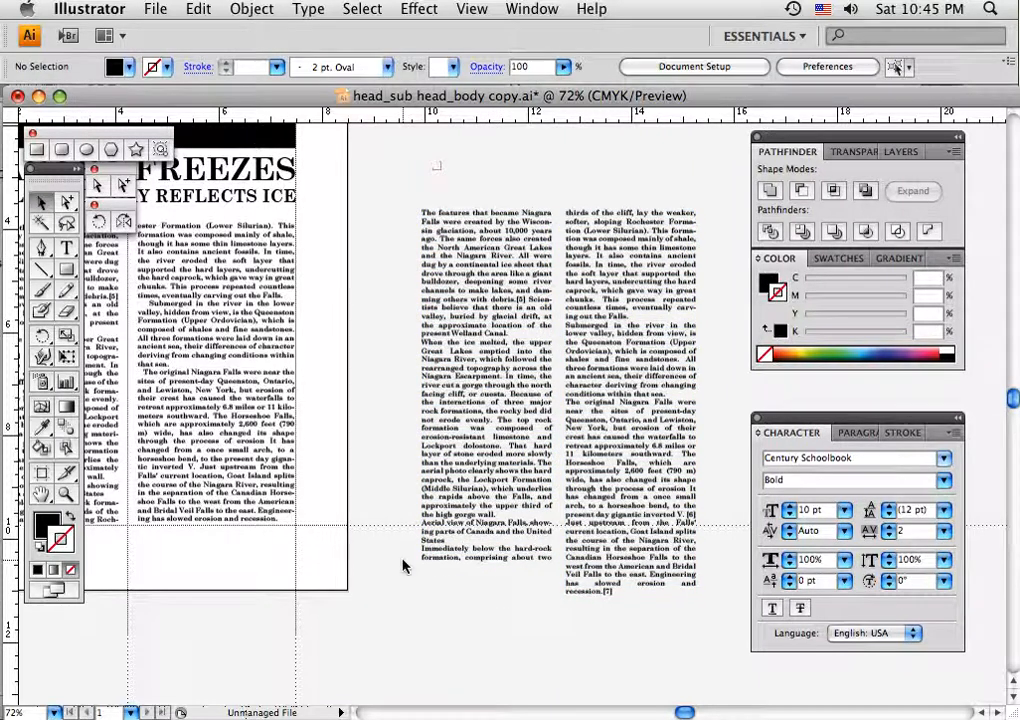
left_click(486, 568)
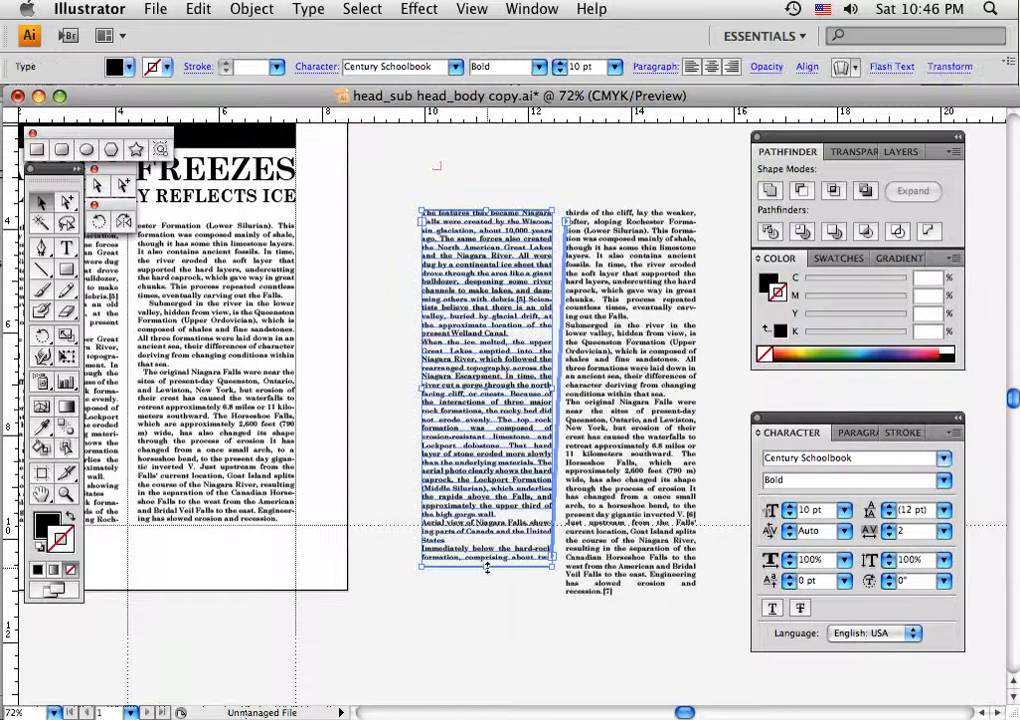
left_click_drag(486, 568, 488, 594)
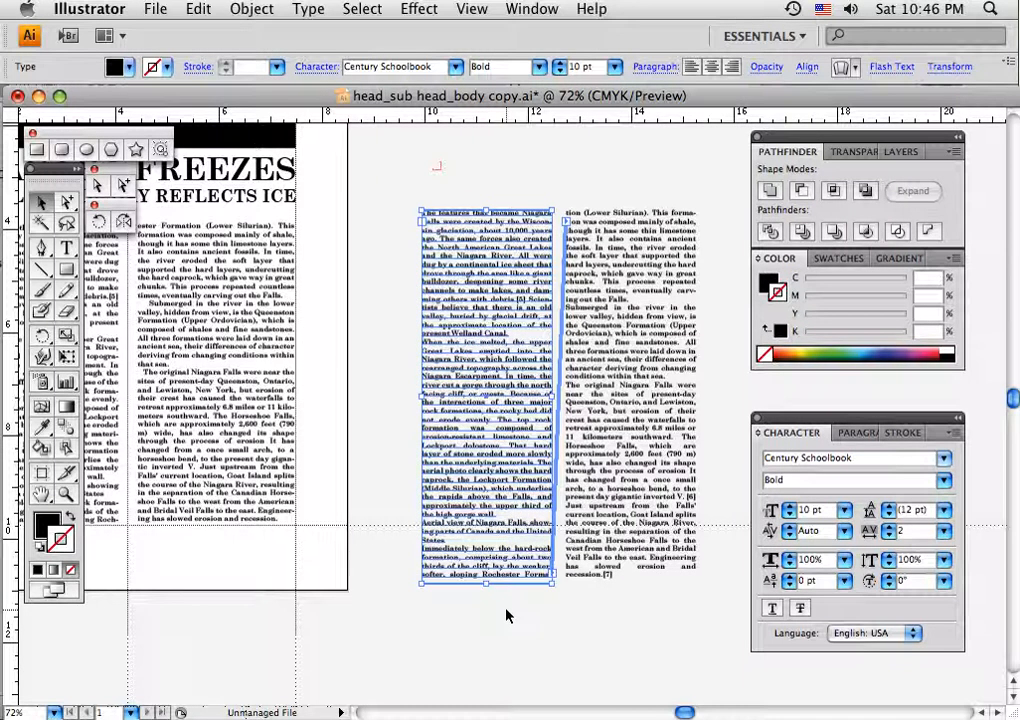
left_click(606, 592)
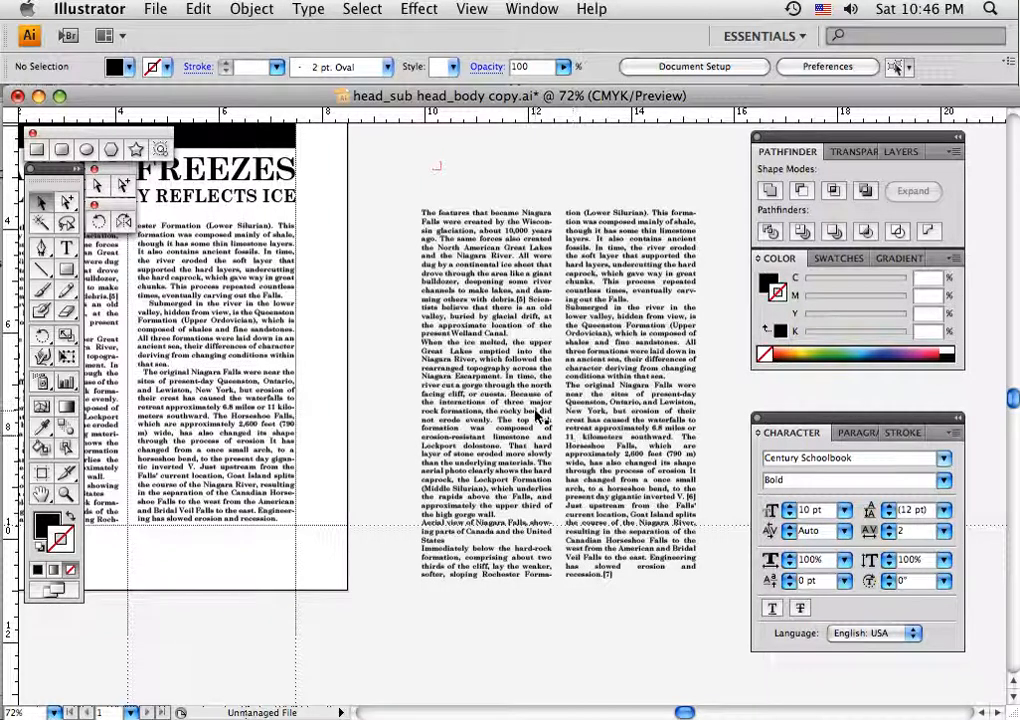
- Move both linked text boxes together slightly down and to the right on the pasteboard, and select the second column
left_click_drag(401, 305, 600, 398)
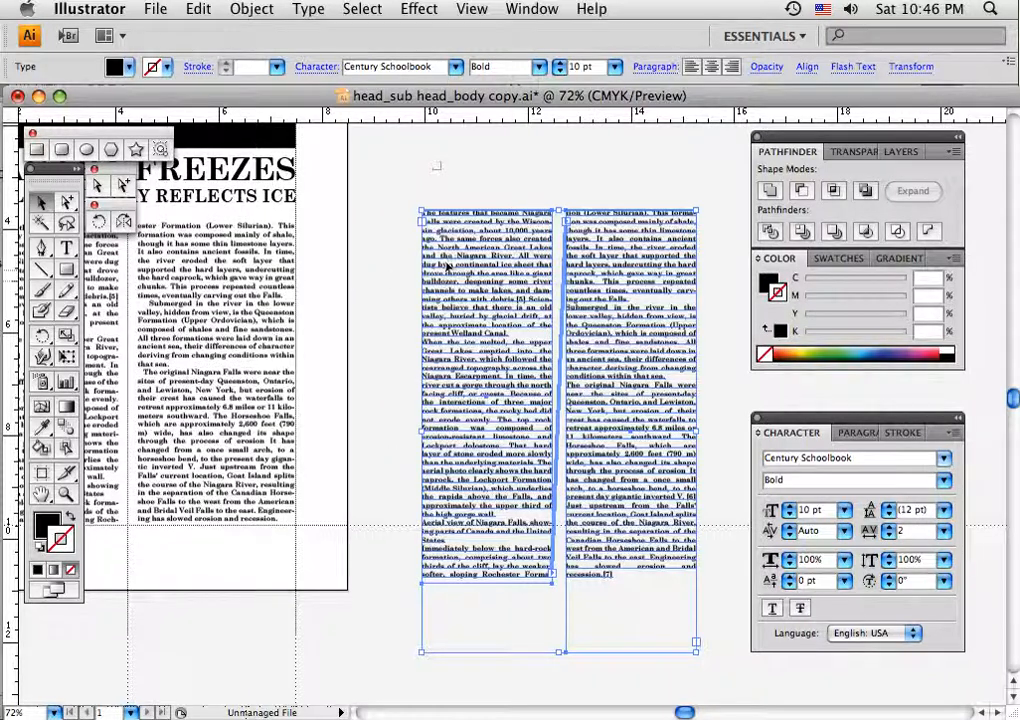
left_click_drag(453, 287, 473, 320)
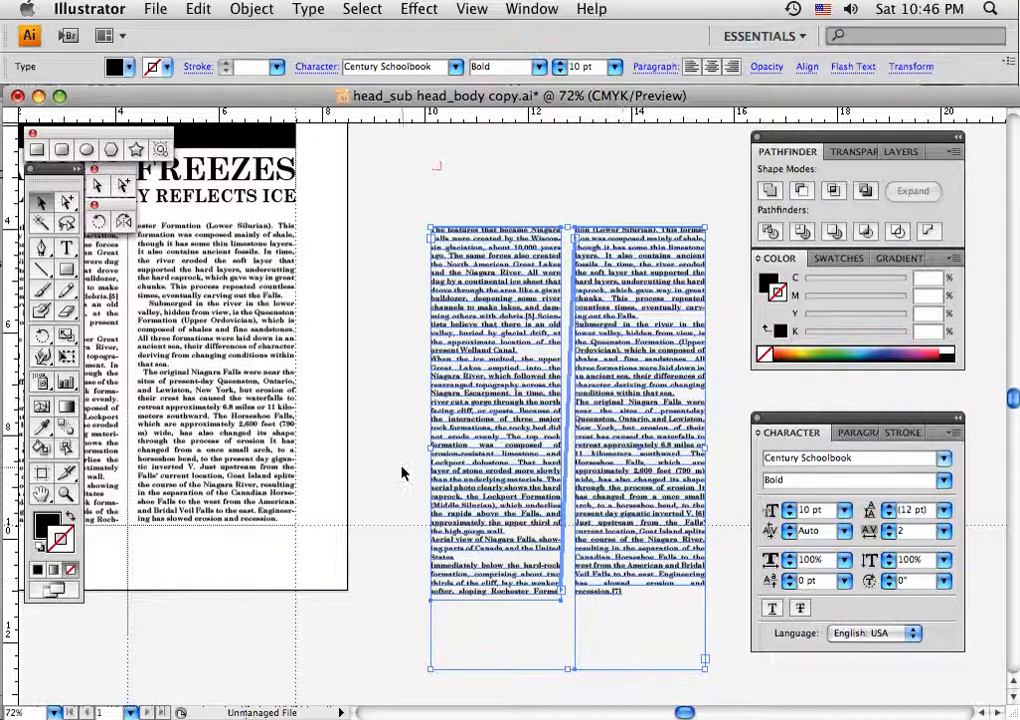
left_click(383, 418)
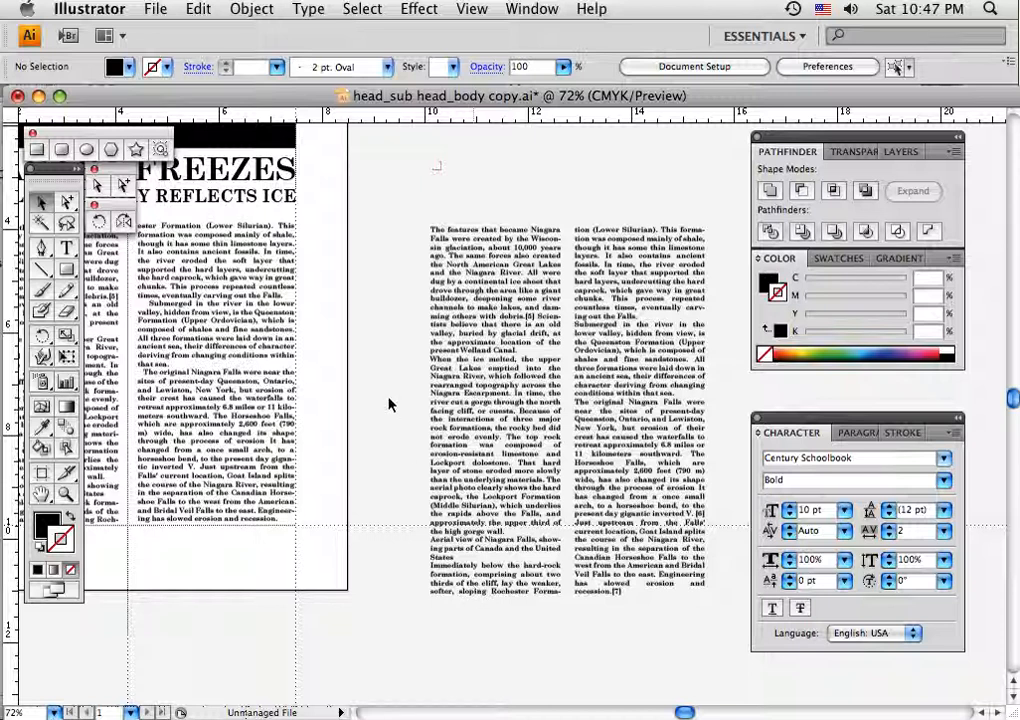
left_click(474, 342)
left_click(599, 344)
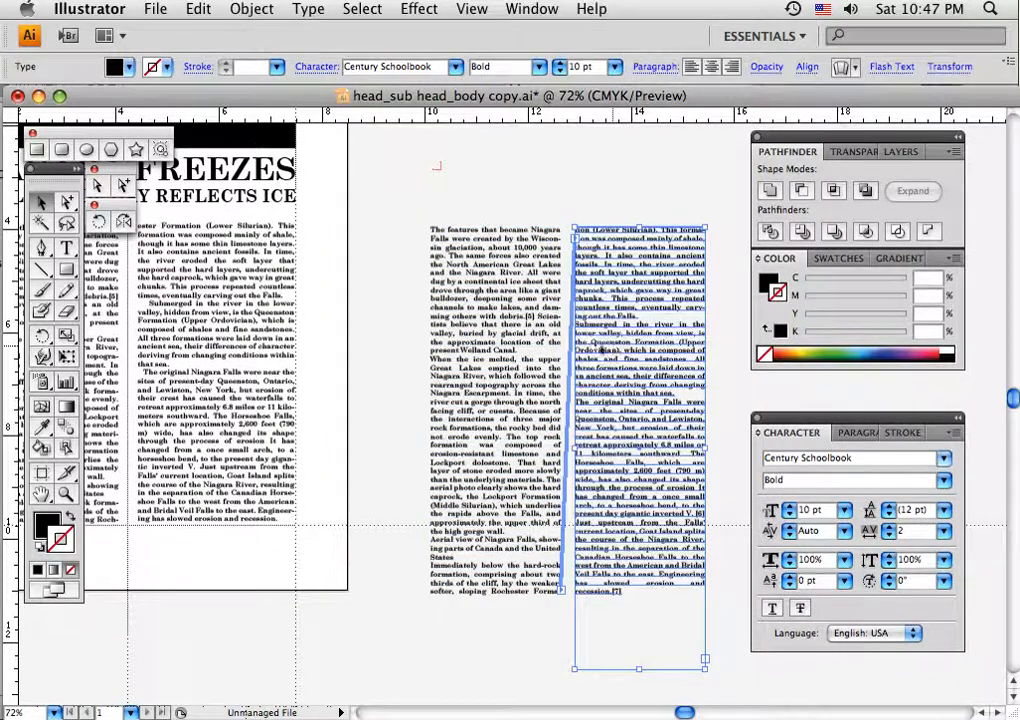
- Draw a small empty area-type box on the pasteboard below the page's lower corner and delete it
left_click(67, 249)
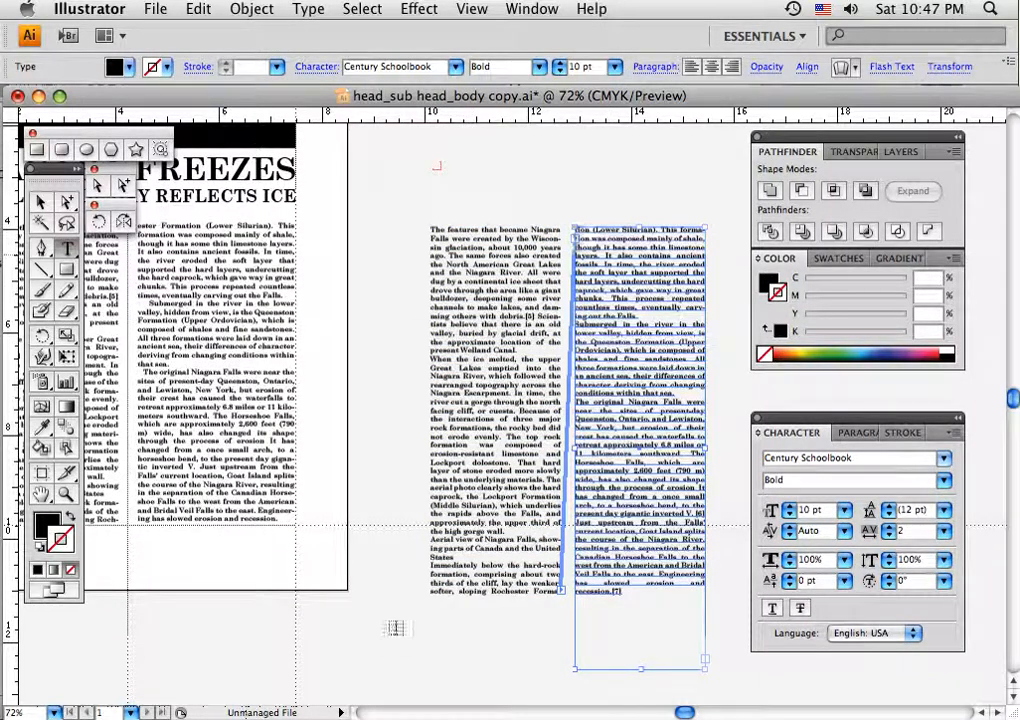
left_click_drag(362, 607, 397, 660)
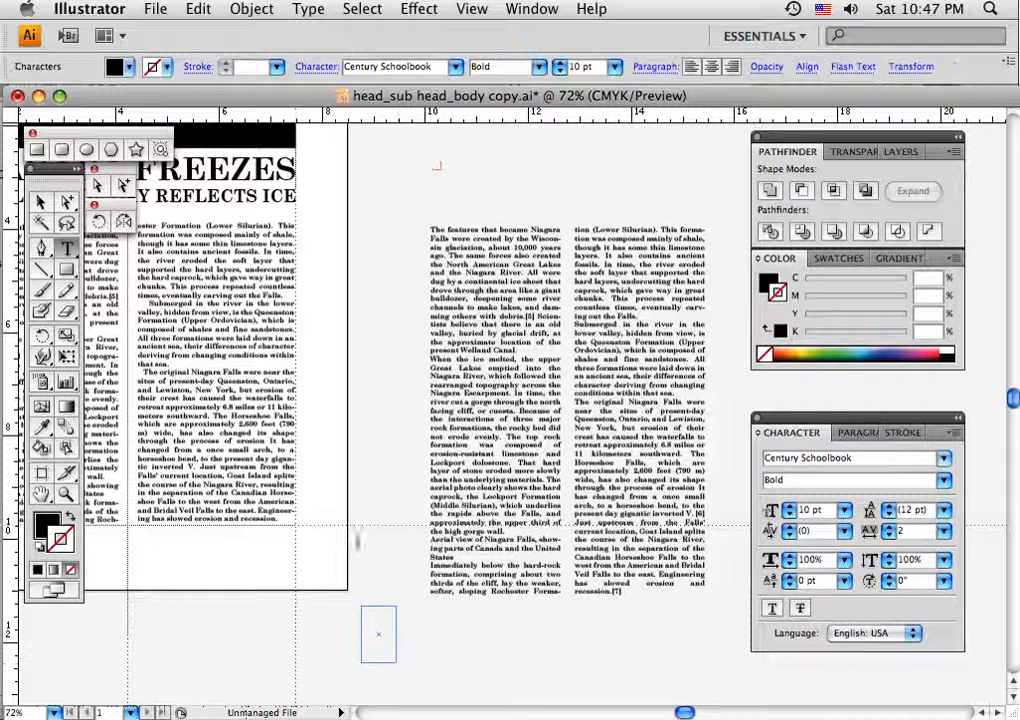
left_click(42, 202)
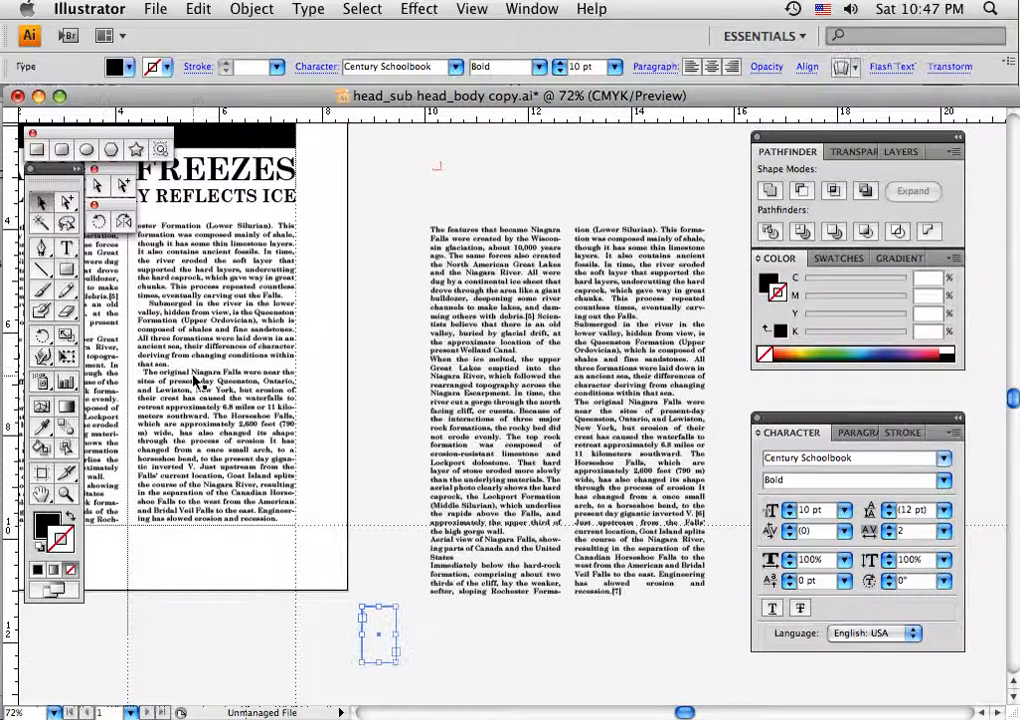
key("Delete")
- Place a short line of filler point text on the pasteboard beside the page and delete it
left_click_drag(387, 436, 672, 560)
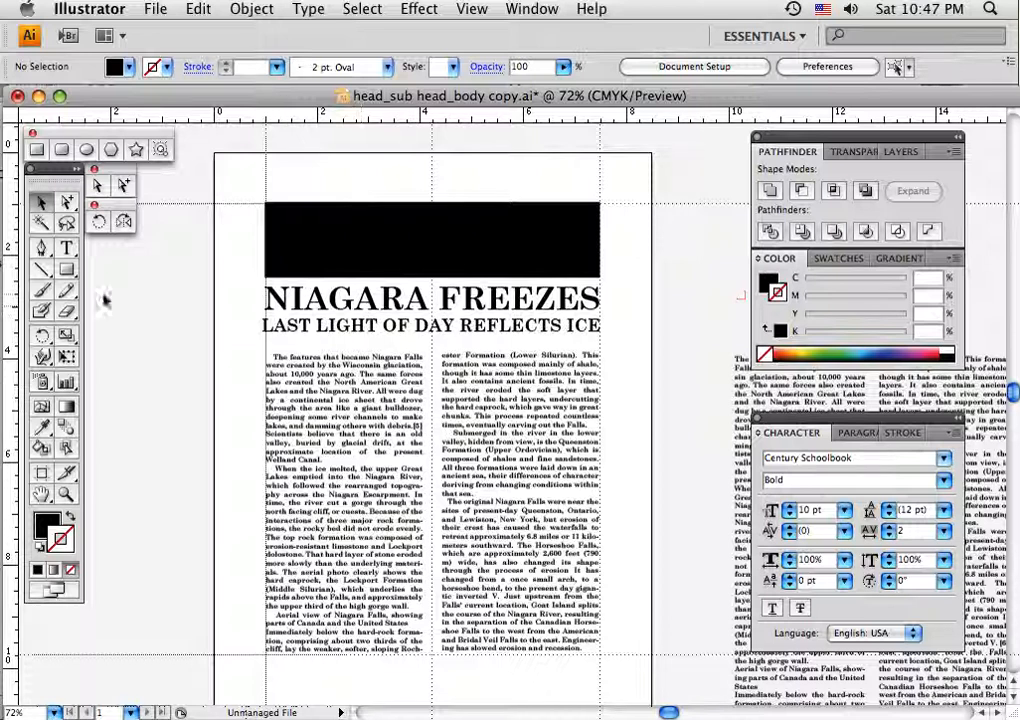
left_click(66, 247)
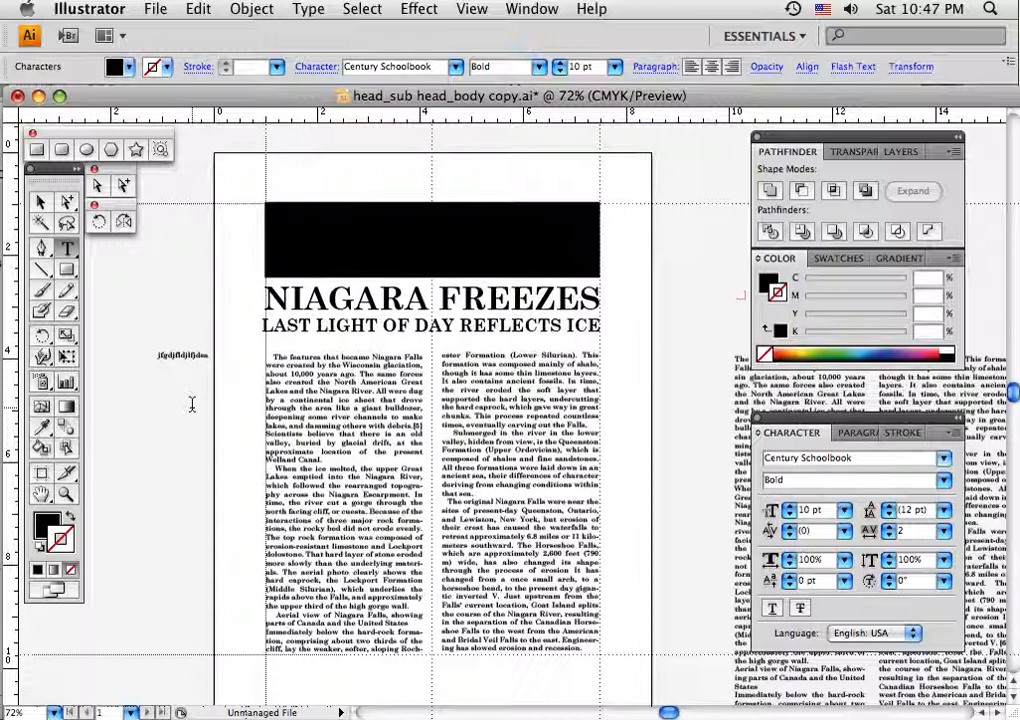
left_click(41, 202)
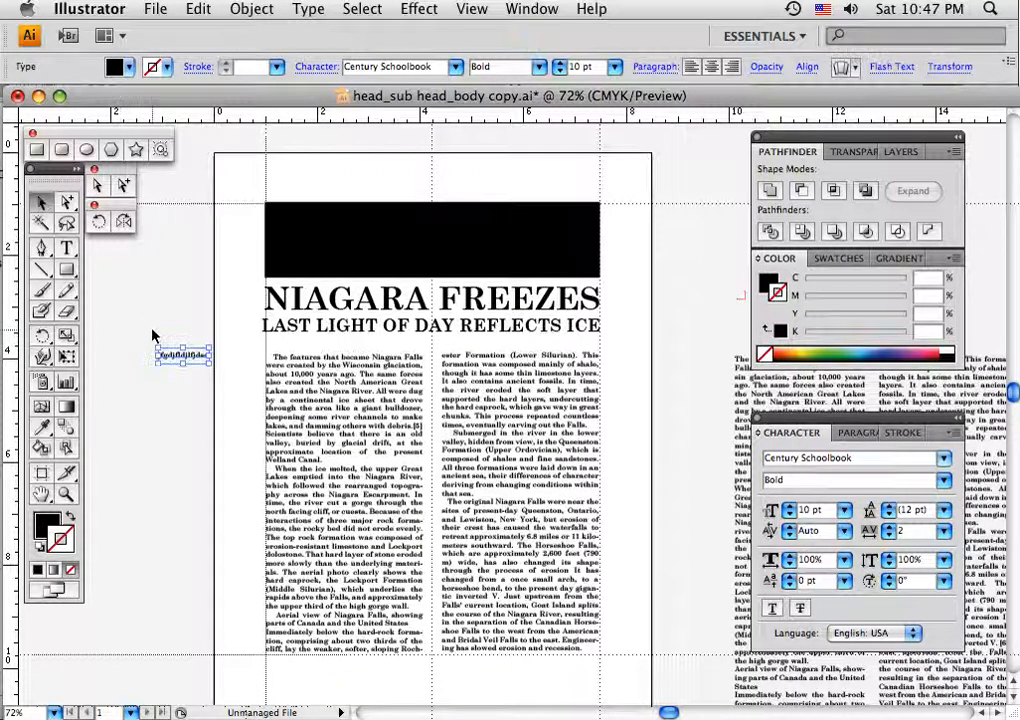
key("Delete")
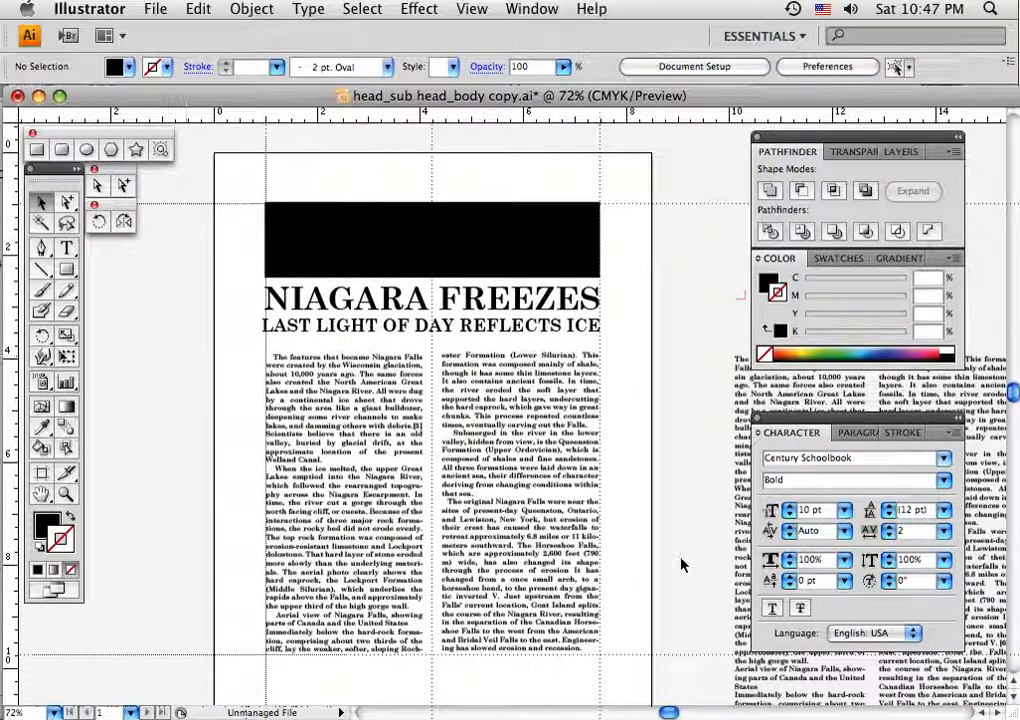
- Delete the two linked Niagara Falls text boxes from the pasteboard, leaving the finished newspaper page
left_click_drag(689, 553, 486, 443)
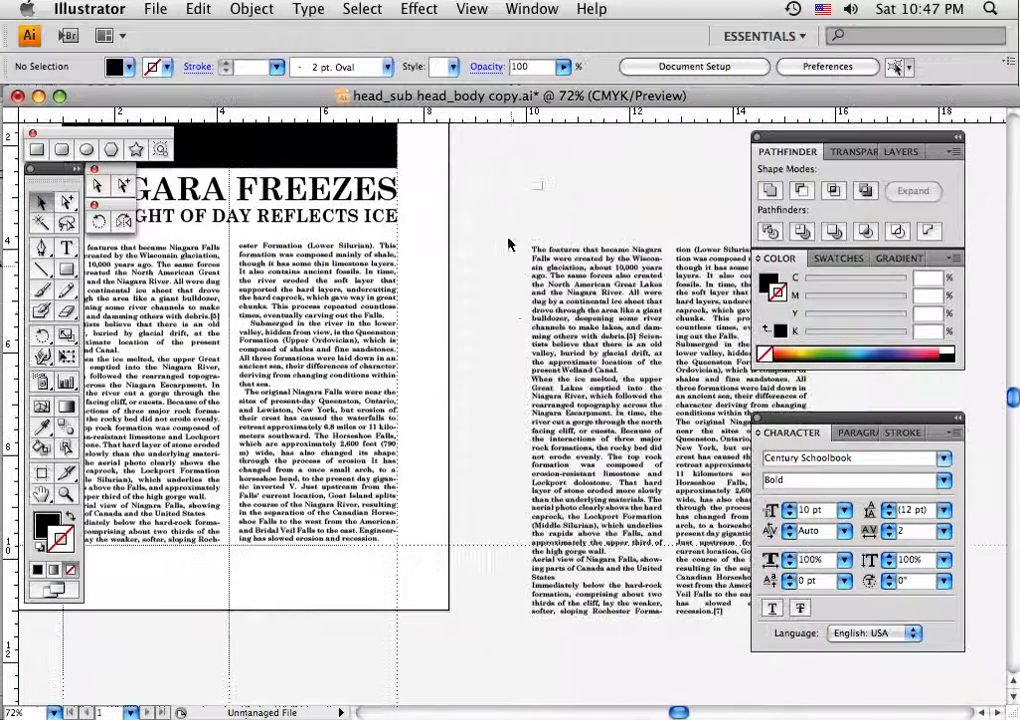
left_click(712, 463)
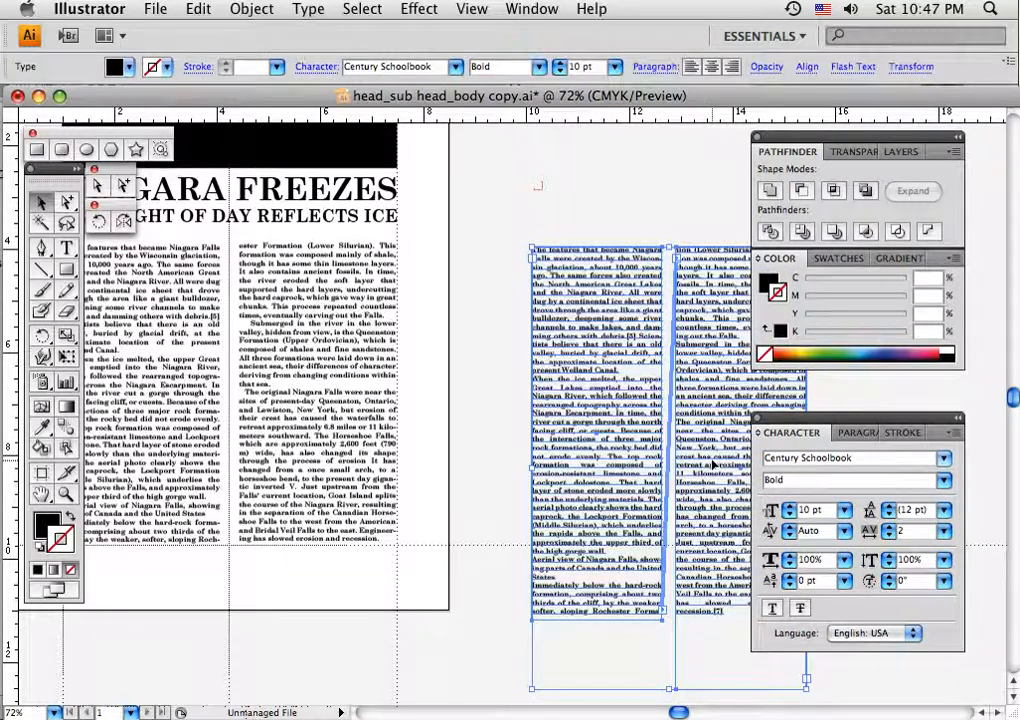
key("Delete")
left_click_drag(511, 374, 690, 437)
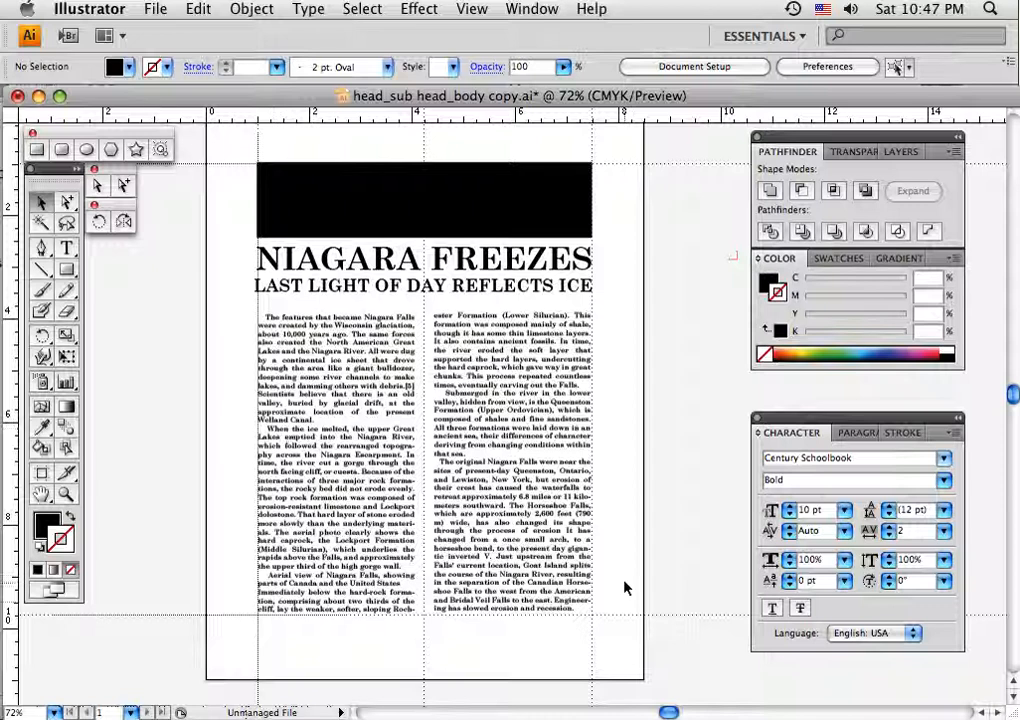
left_click_drag(674, 484, 667, 498)
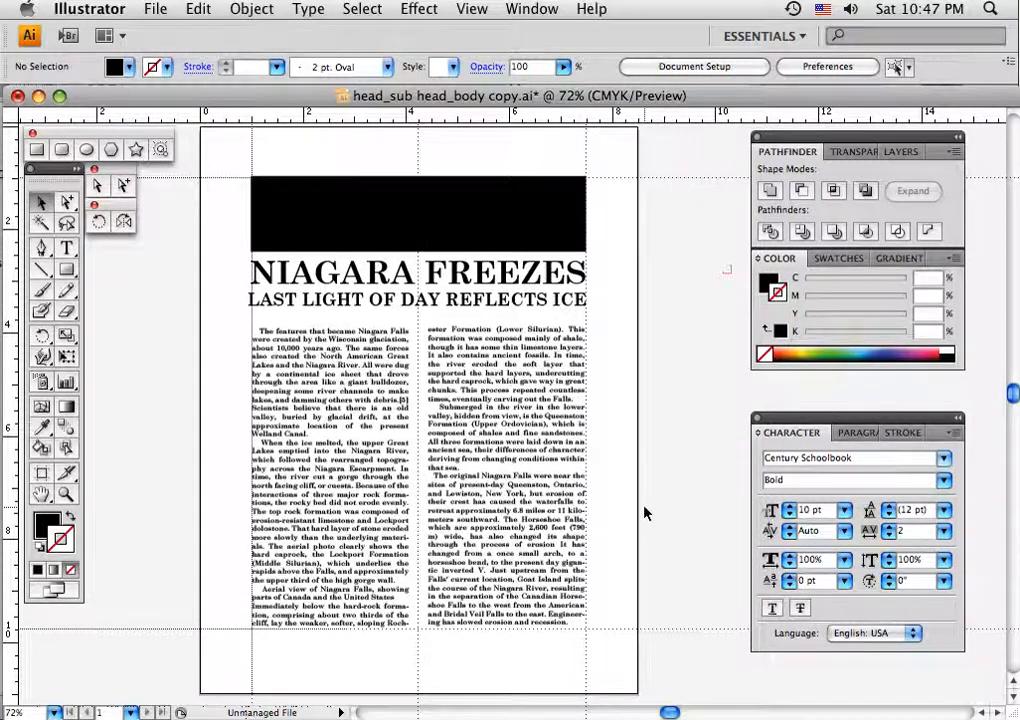